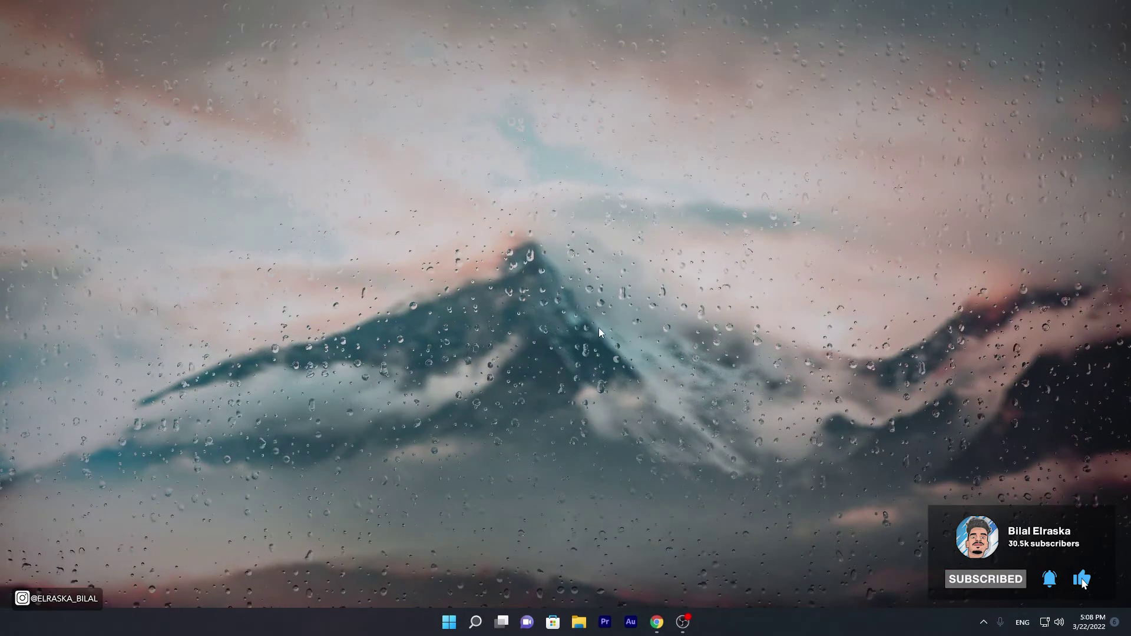
Download the Optimizer 12.0 executable from the hellzerg/optimizer GitHub page in the browser
{"action": "left_click", "coordinate": [656, 620]}
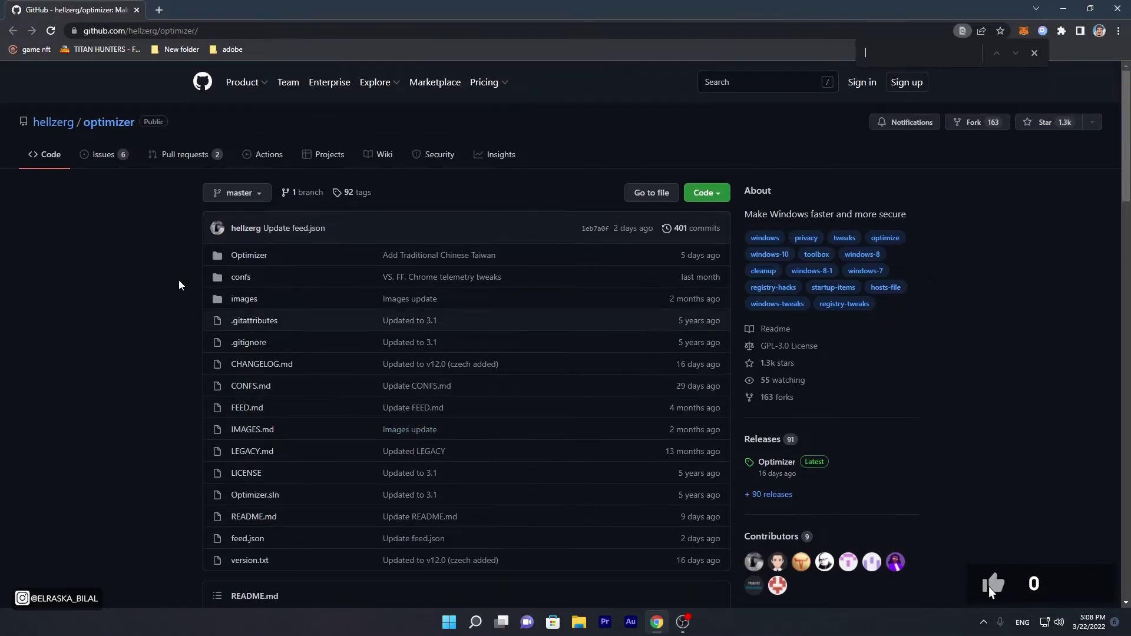
{"action": "scroll", "coordinate": [345, 366], "scroll_direction": "down", "scroll_amount": 5}
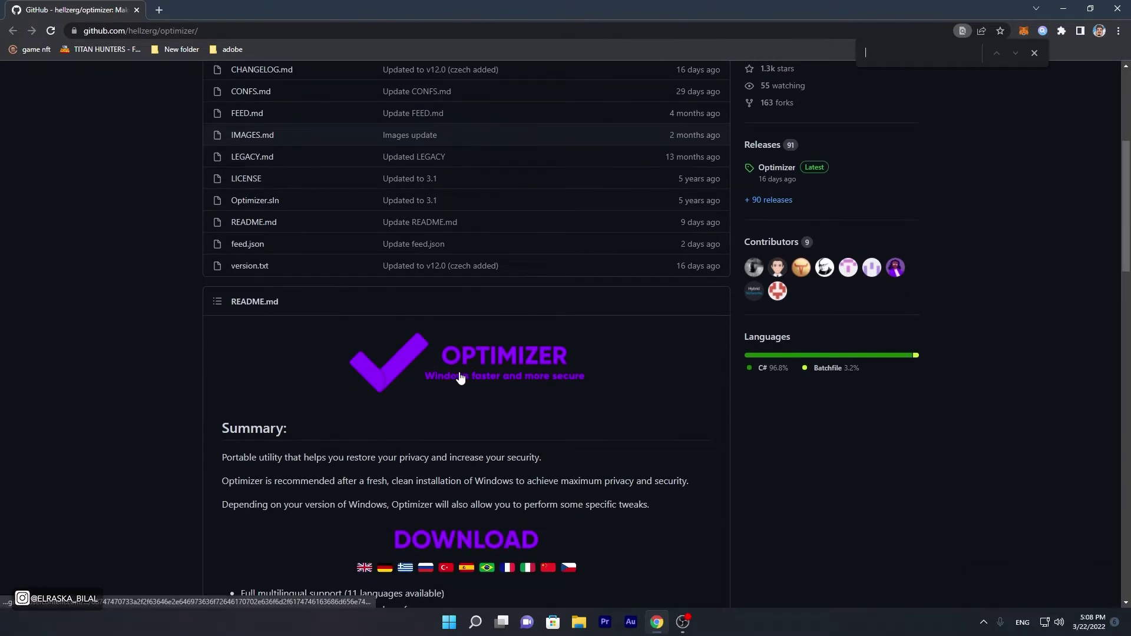
{"action": "scroll", "coordinate": [459, 376], "scroll_direction": "down", "scroll_amount": 2}
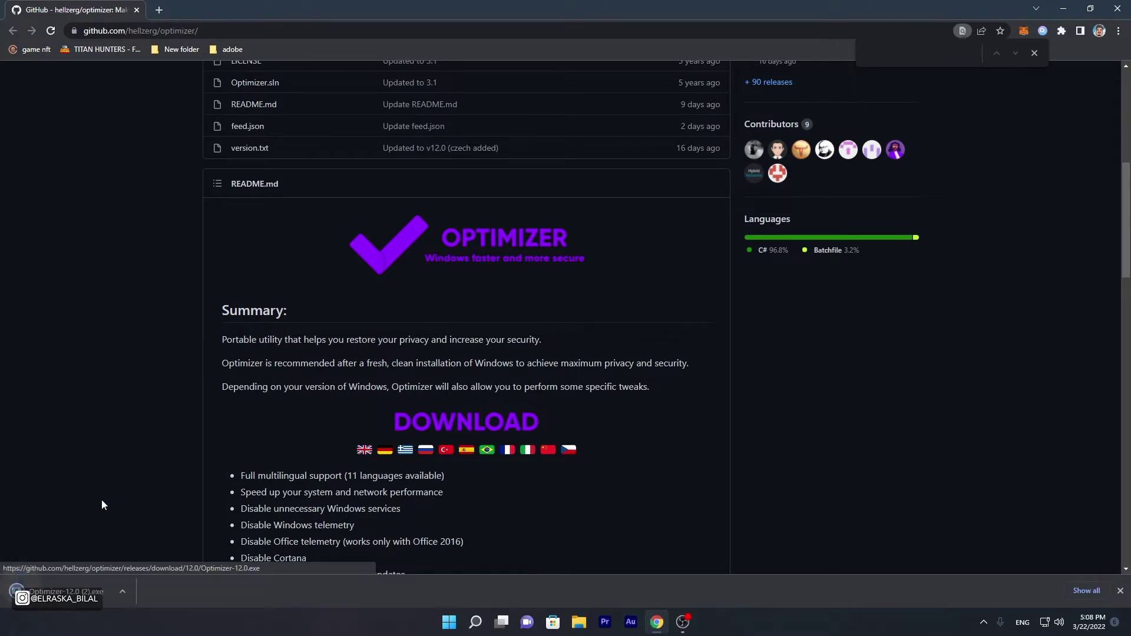
Run the downloaded Optimizer-12.0 (2).exe, minimising the browser and allowing the program past Microsoft Defender SmartScreen
{"action": "left_click", "coordinate": [64, 595]}
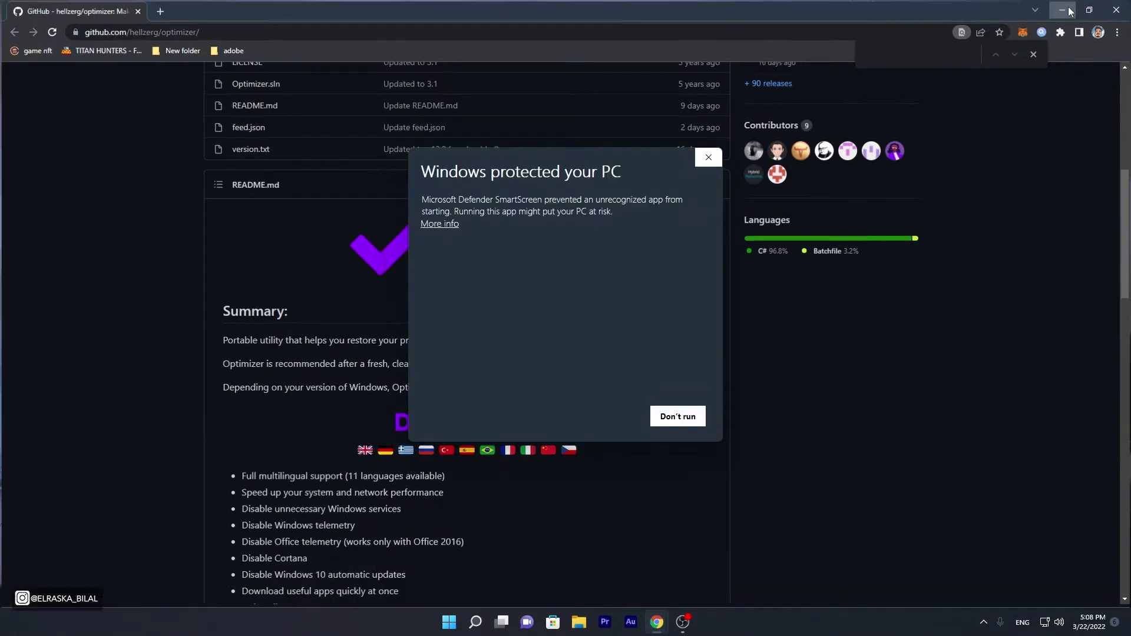
{"action": "left_click", "coordinate": [1063, 8]}
{"action": "left_click", "coordinate": [446, 231]}
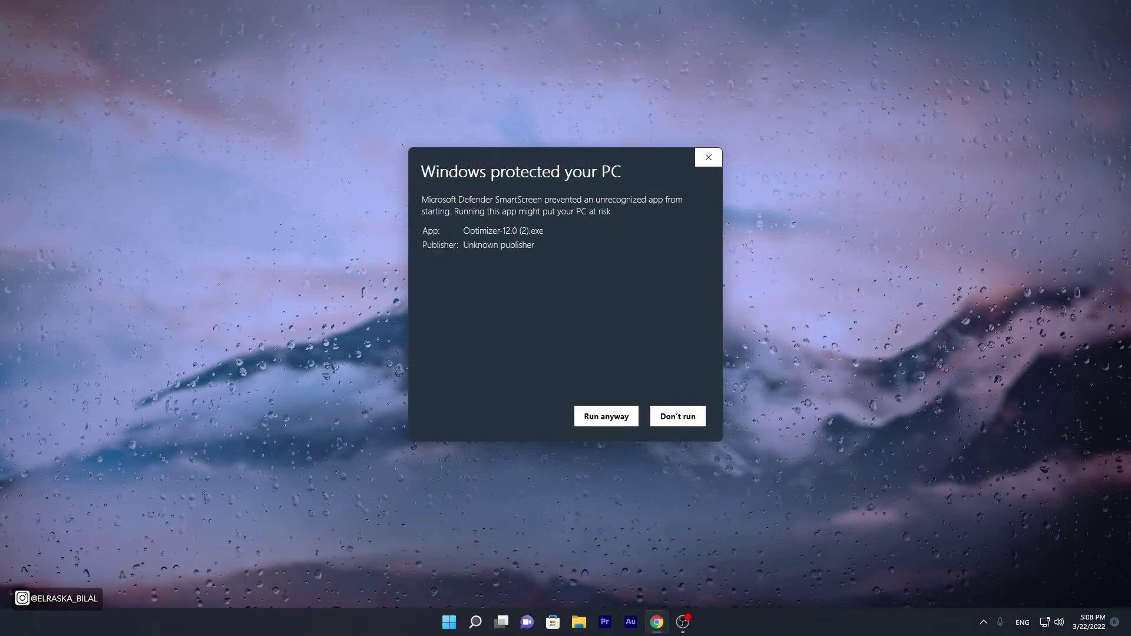
{"action": "left_click", "coordinate": [589, 418]}
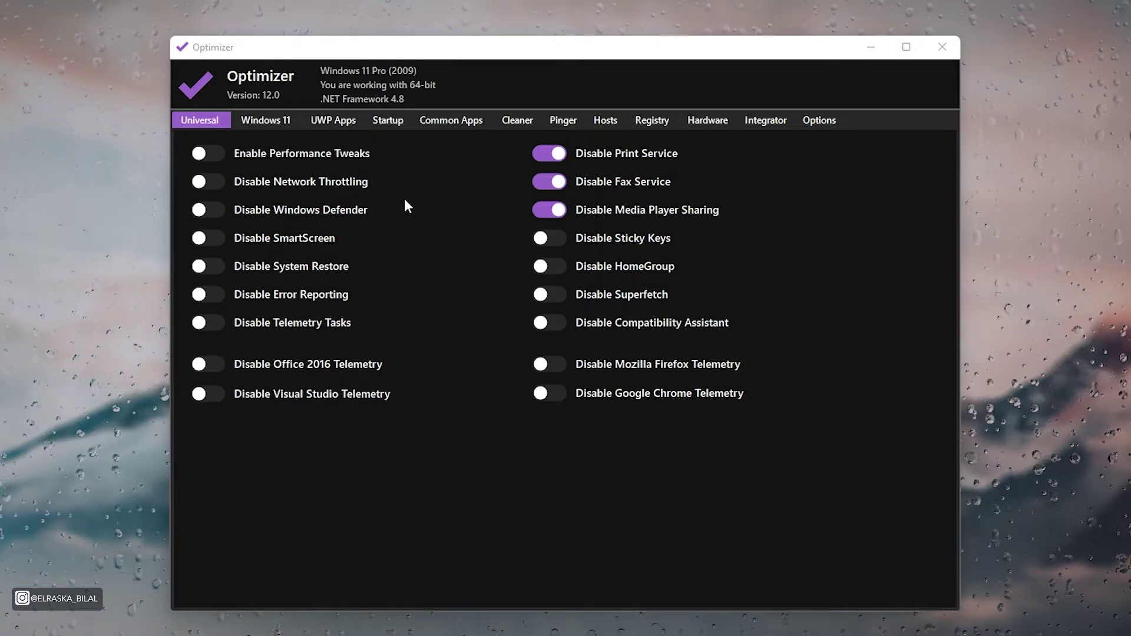
Turn on Enable Performance Tweaks, Disable Network Throttling and Disable Windows Defender among the universal tweaks
{"action": "left_click", "coordinate": [199, 154]}
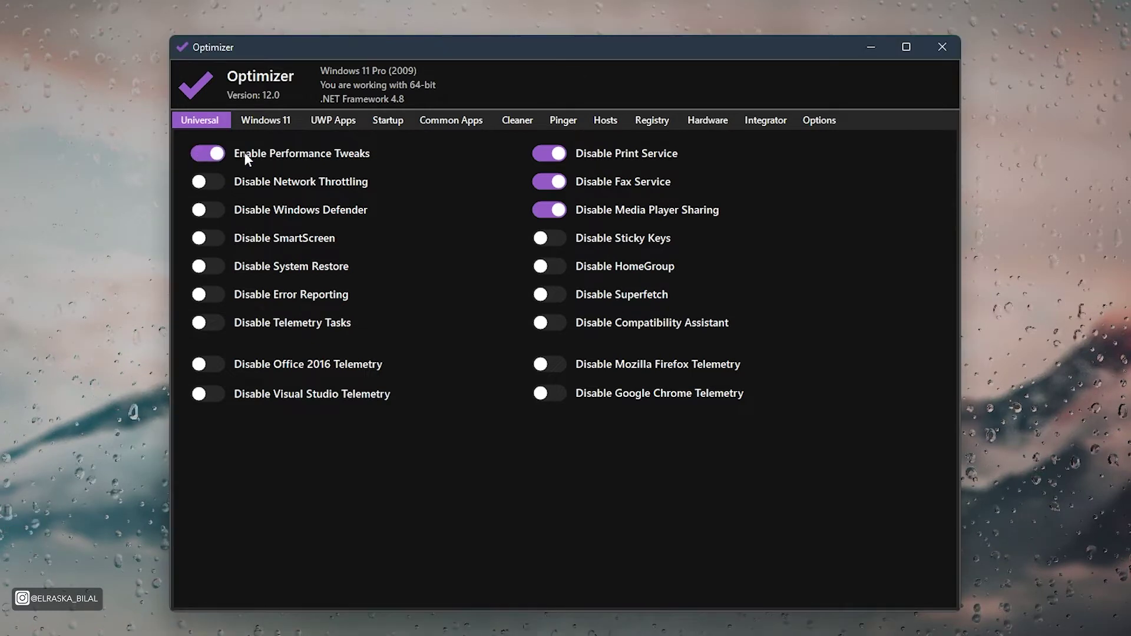
{"action": "mouse_move", "coordinate": [298, 159]}
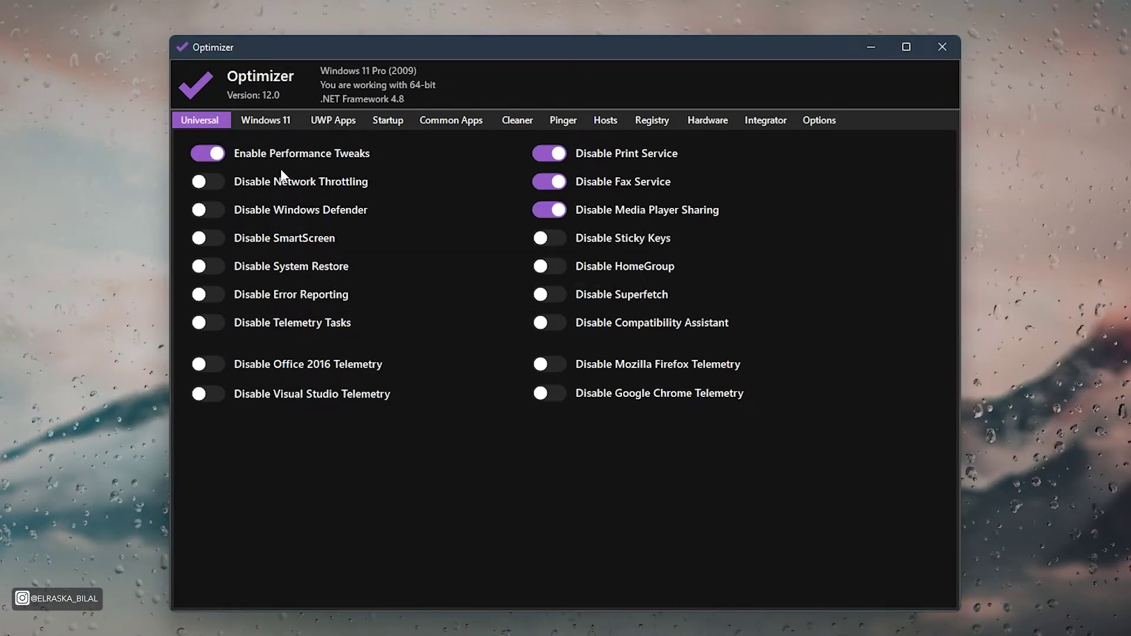
{"action": "left_click", "coordinate": [197, 182]}
{"action": "mouse_move", "coordinate": [305, 214]}
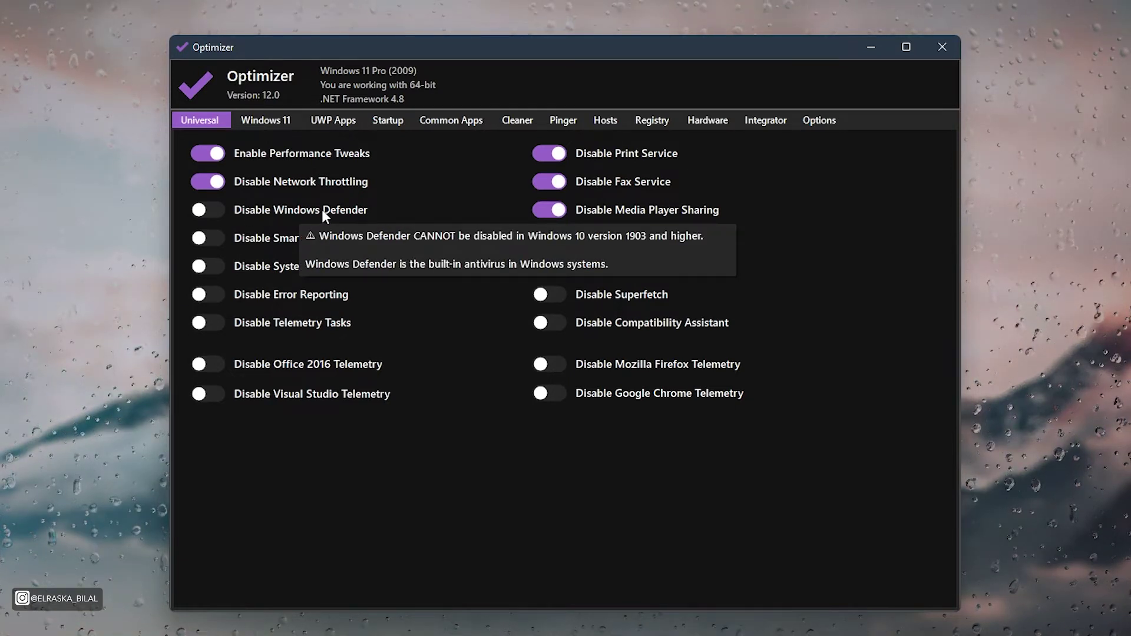
{"action": "left_click", "coordinate": [204, 206]}
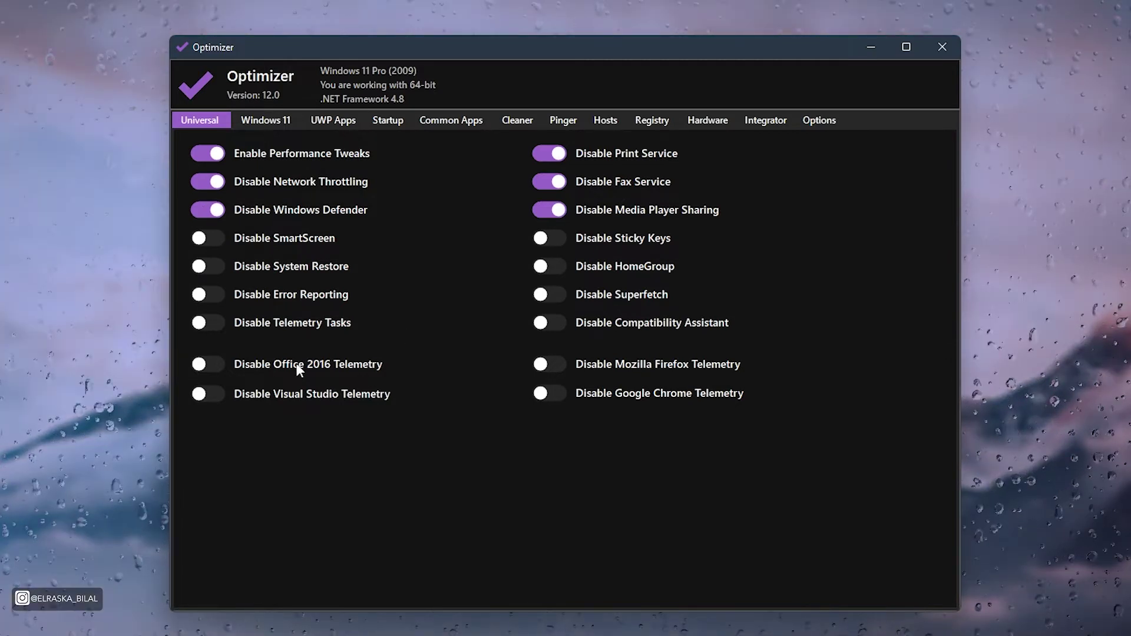
Turn on Disable Office 2016 Telemetry and Disable Visual Studio Telemetry among the universal tweaks
{"action": "left_click", "coordinate": [201, 365]}
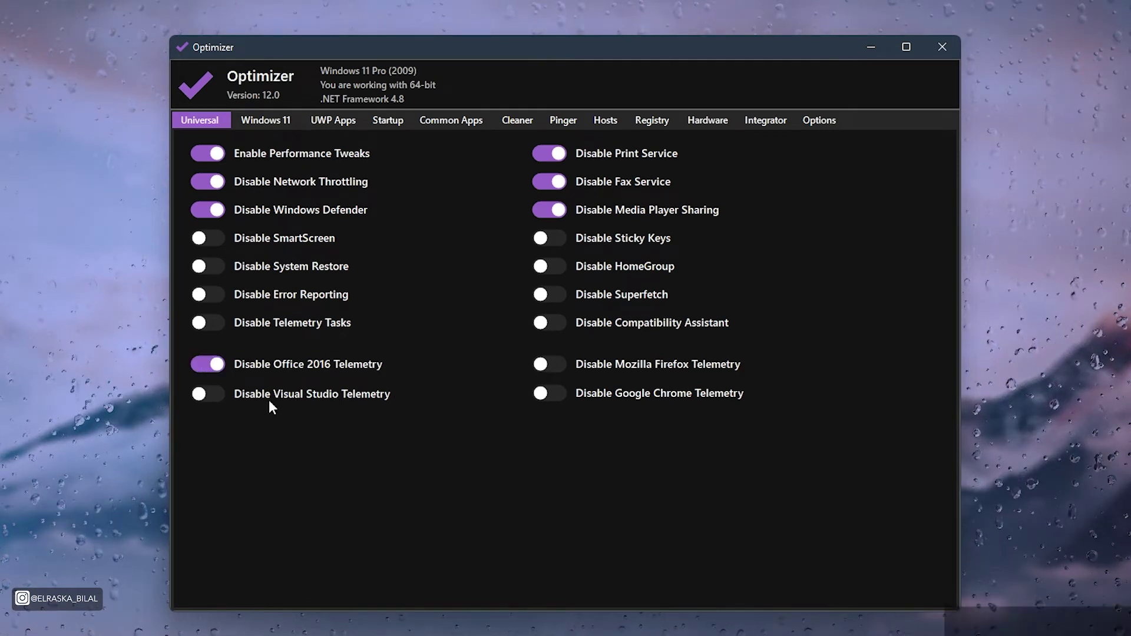
{"action": "left_click", "coordinate": [213, 394]}
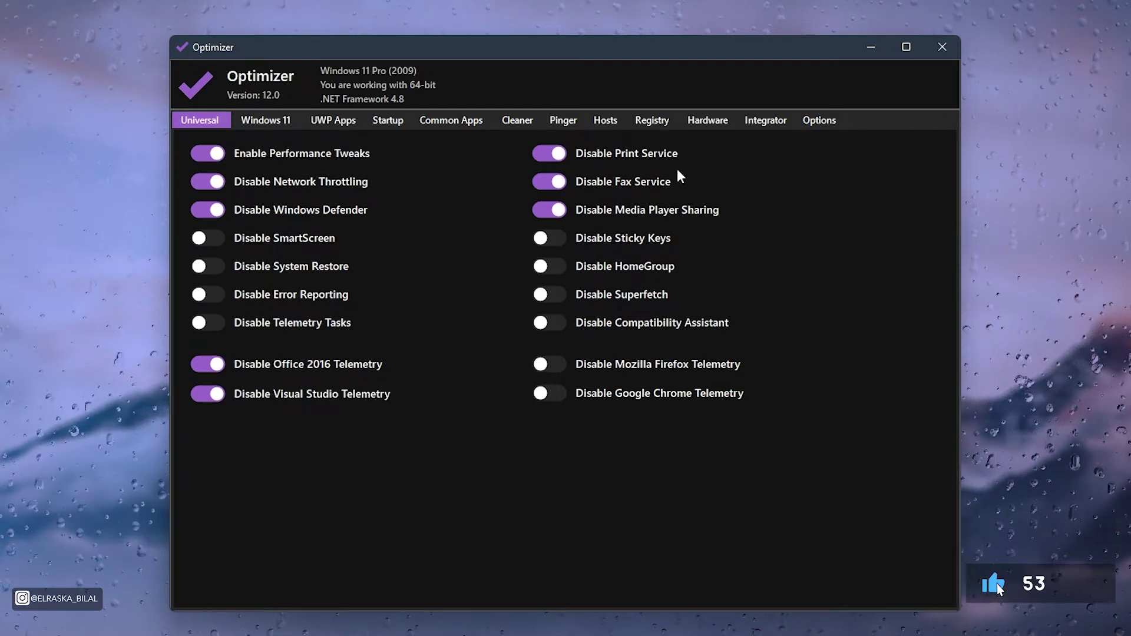
{"action": "mouse_move", "coordinate": [613, 211]}
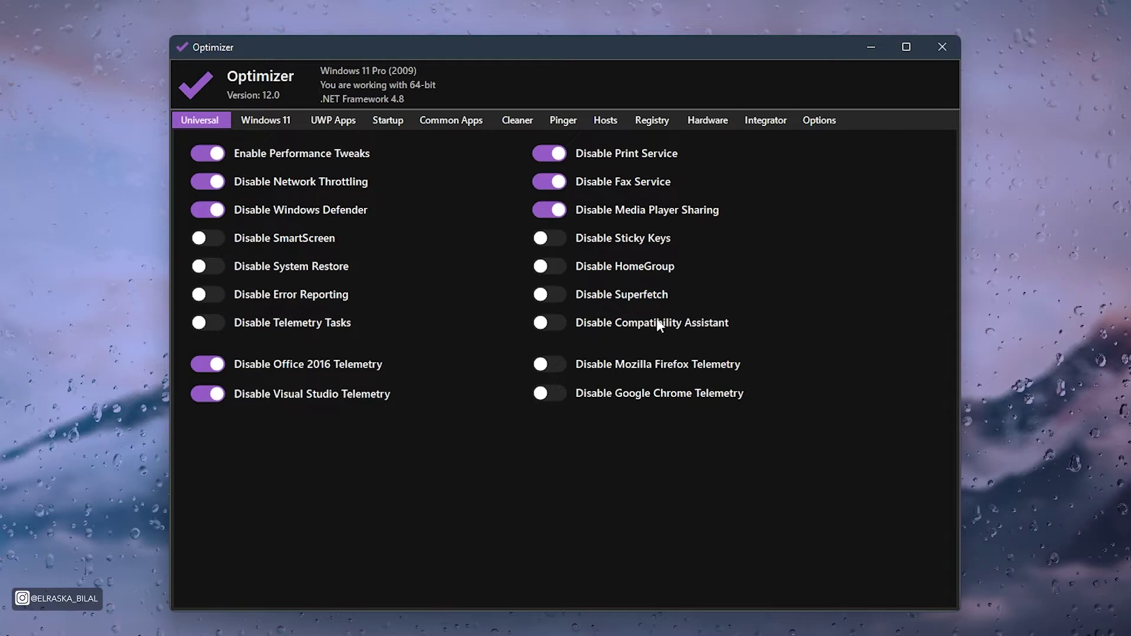
Show the Windows 11 tweaks, and open File Explorer briefly to examine its current layout before closing it
{"action": "left_click", "coordinate": [266, 122]}
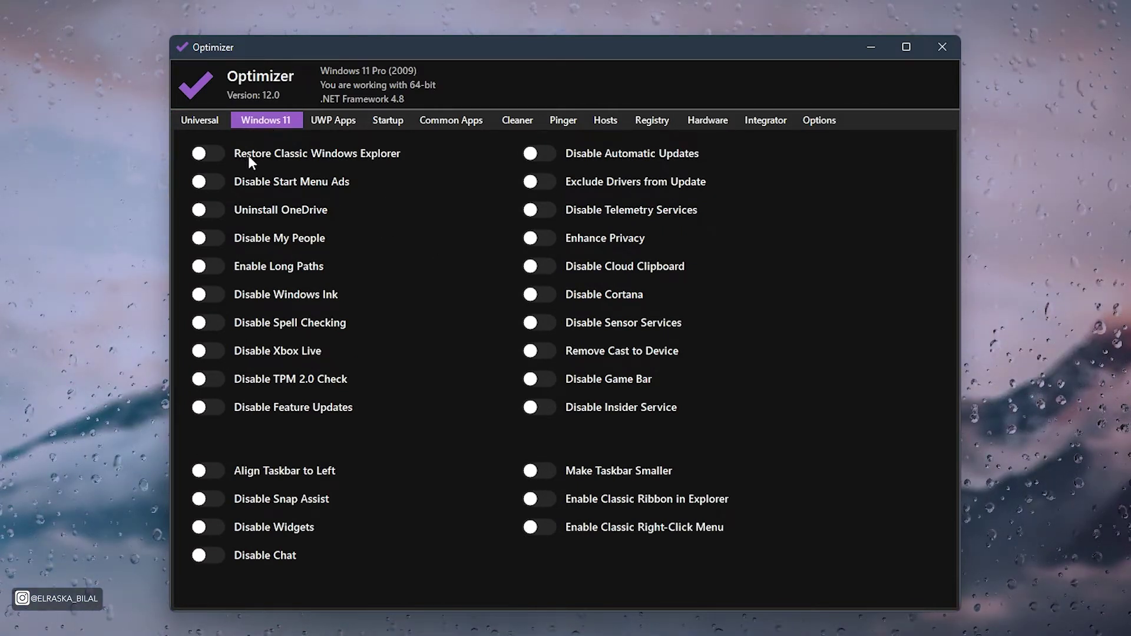
{"action": "mouse_move", "coordinate": [265, 165]}
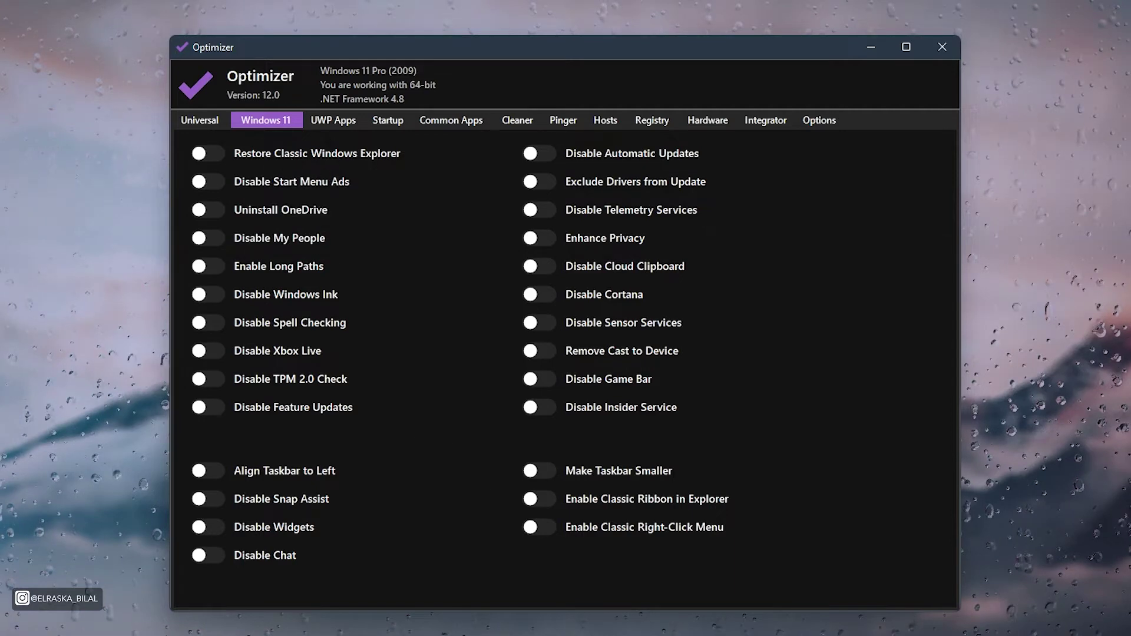
{"action": "key", "text": "super+e"}
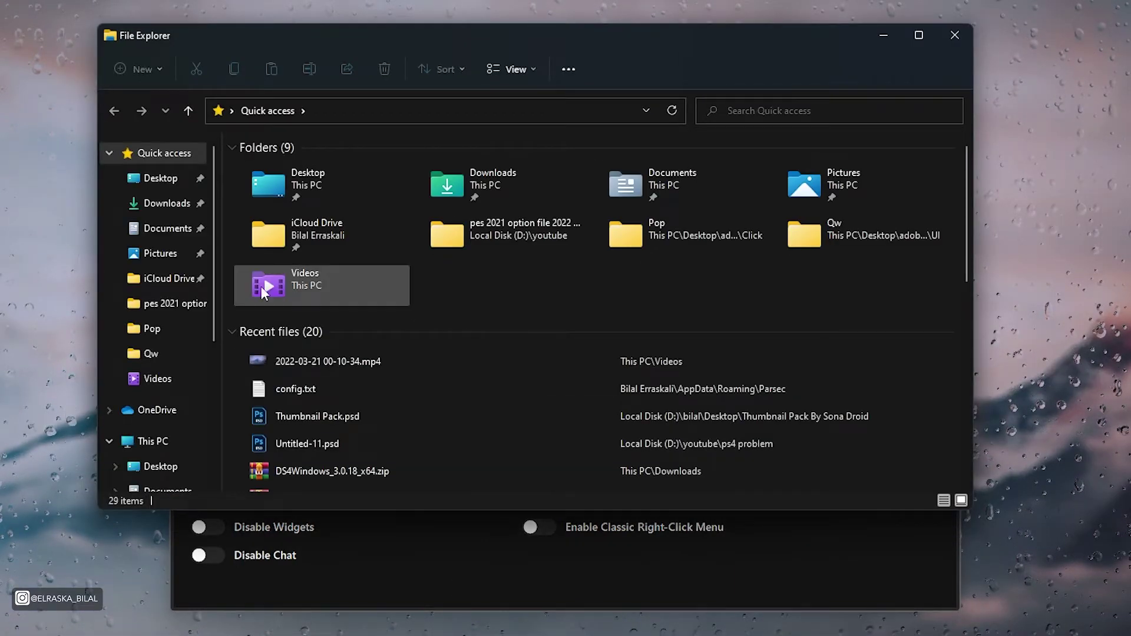
{"action": "left_click", "coordinate": [954, 35]}
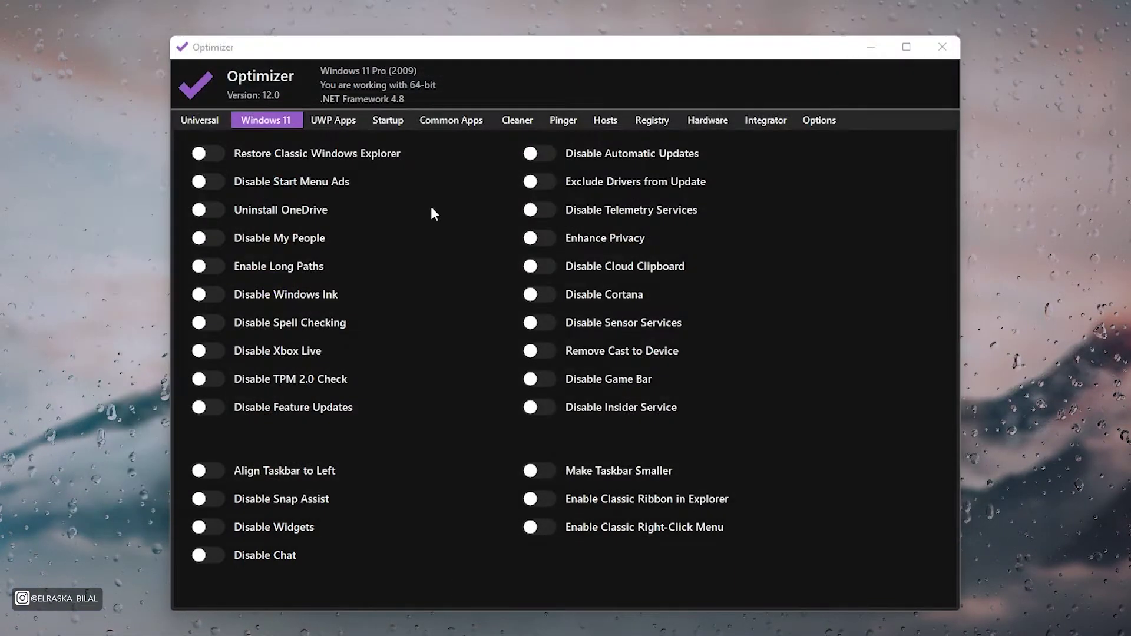
Turn on the Windows 11 tweaks Disable Start Menu Ads, Uninstall OneDrive, Disable My People, Disable Xbox Live and Disable Chat
{"action": "left_click", "coordinate": [211, 180]}
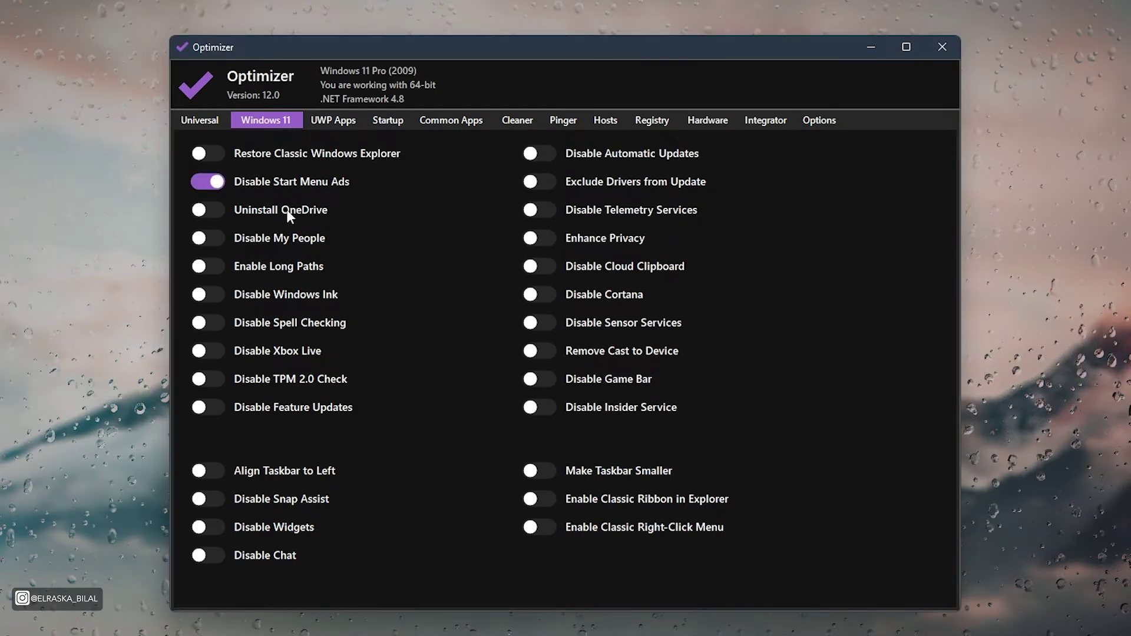
{"action": "left_click", "coordinate": [206, 209]}
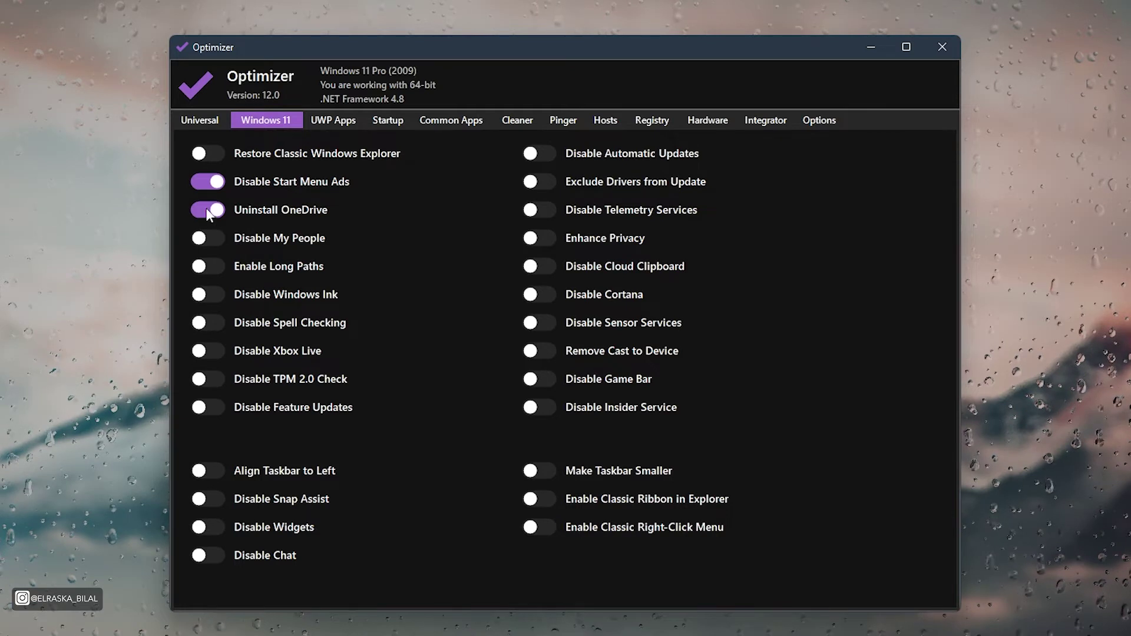
{"action": "left_click", "coordinate": [204, 240]}
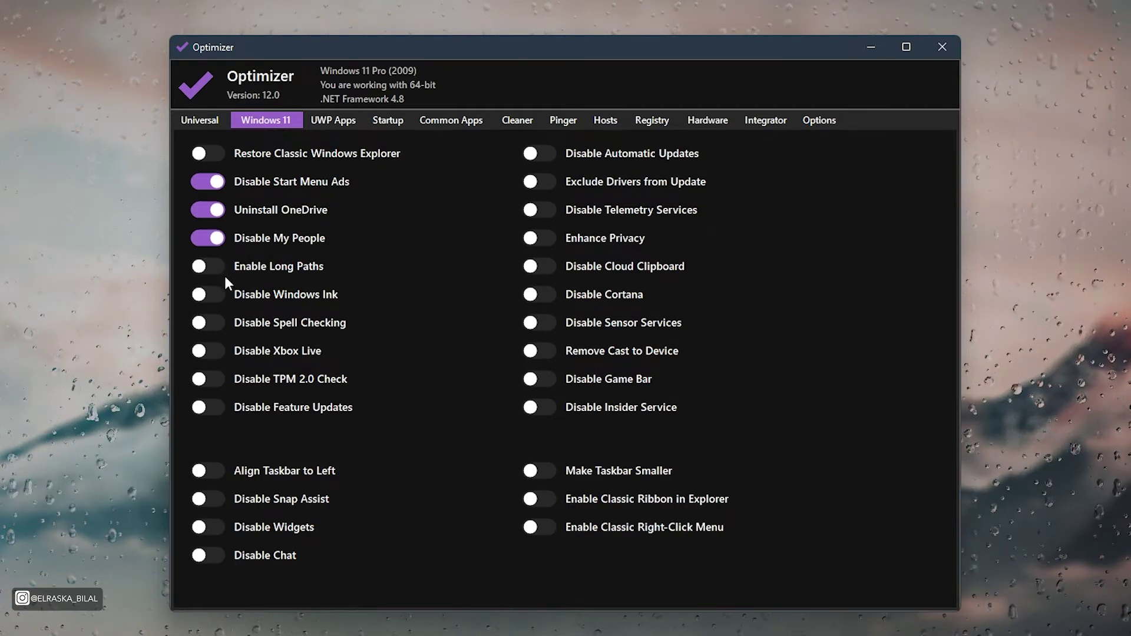
{"action": "left_click", "coordinate": [216, 352]}
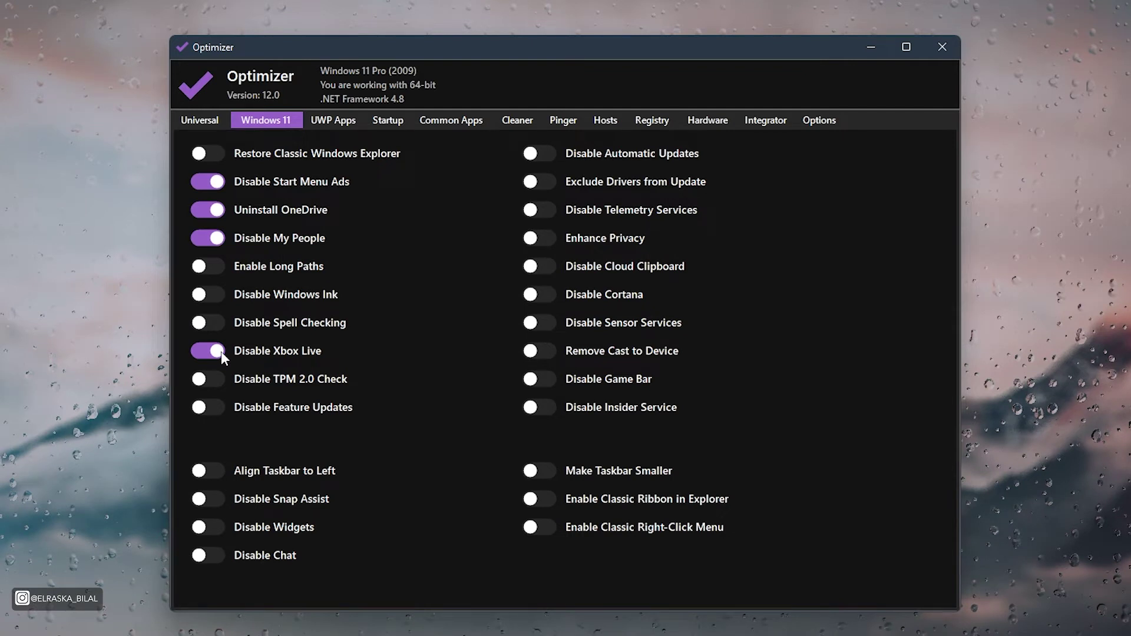
{"action": "left_click", "coordinate": [208, 554]}
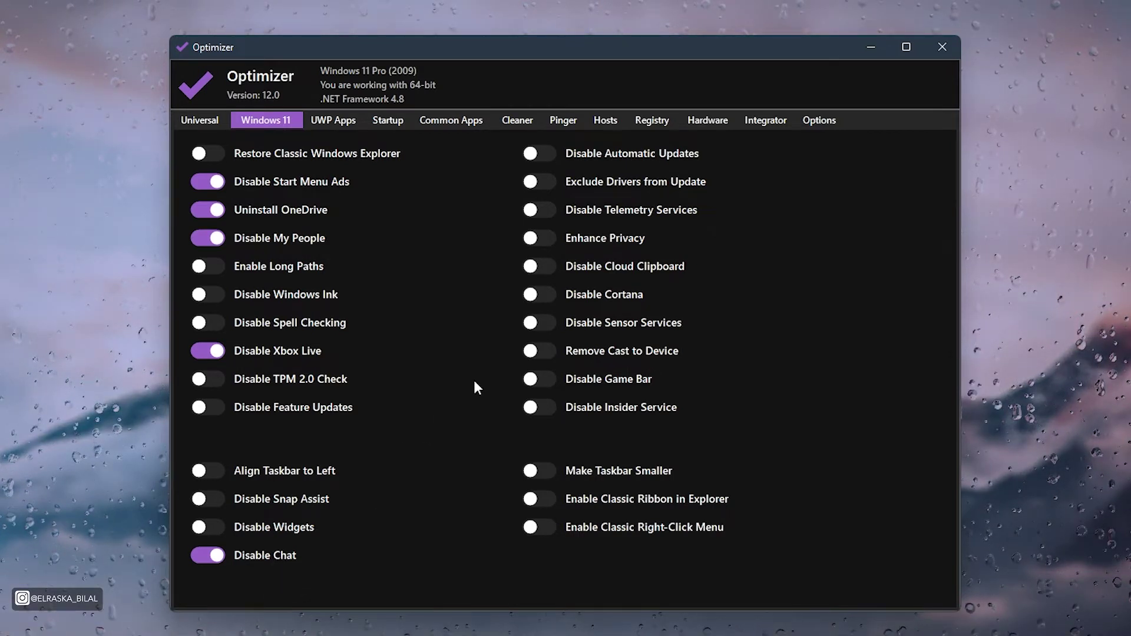
Turn on the Windows 11 tweaks Disable Cloud Clipboard, Disable Cortana and Disable Game Bar
{"action": "left_click", "coordinate": [538, 266]}
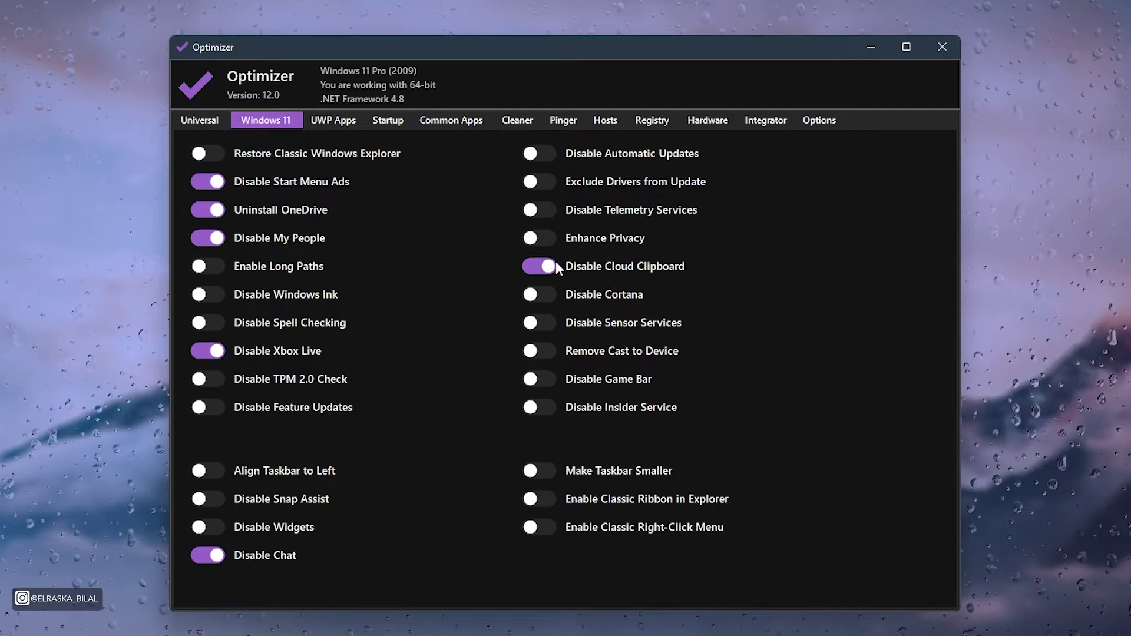
{"action": "left_click", "coordinate": [537, 296]}
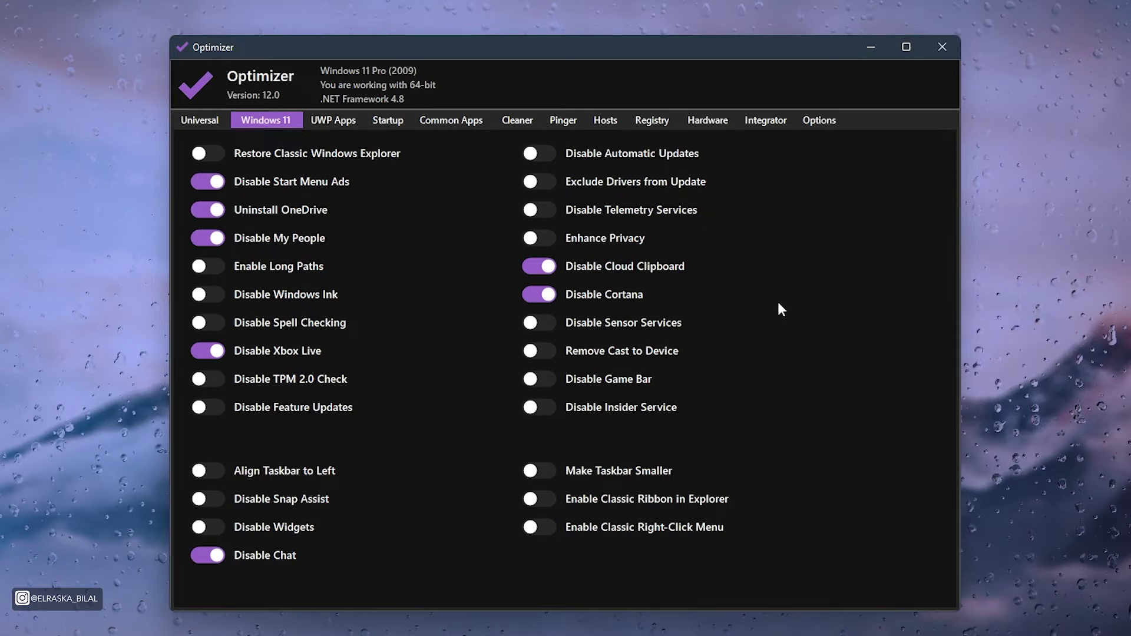
{"action": "left_click", "coordinate": [536, 380]}
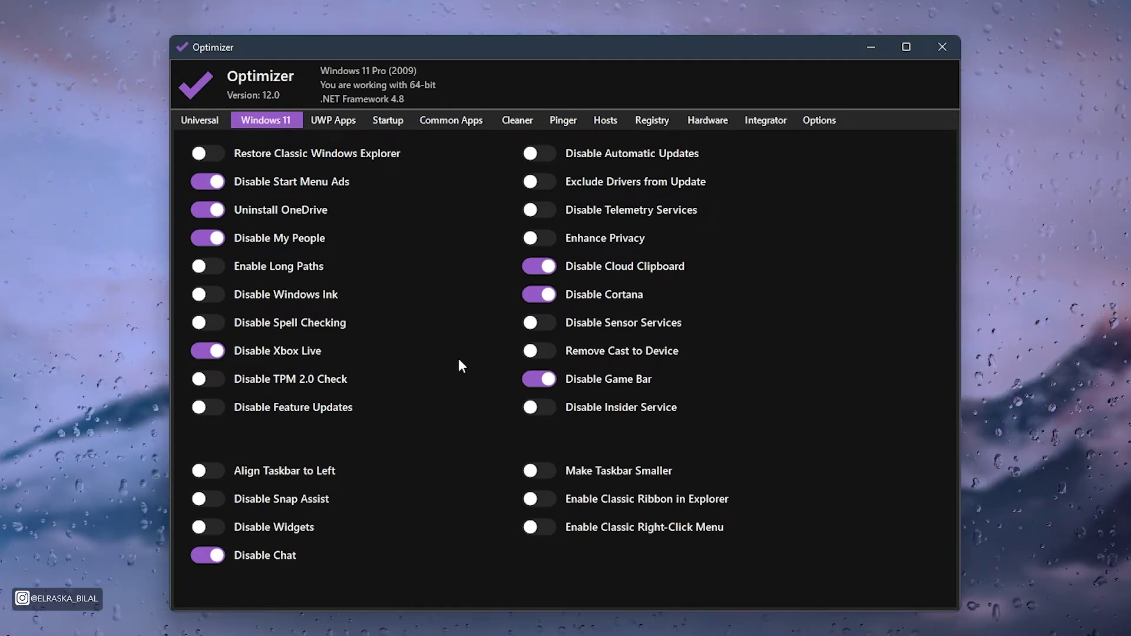
Uninstall the UWP app 89E2DF08.VPNUnlimited-SecurePrivateInternetConnect and confirm its removal
{"action": "left_click", "coordinate": [332, 122]}
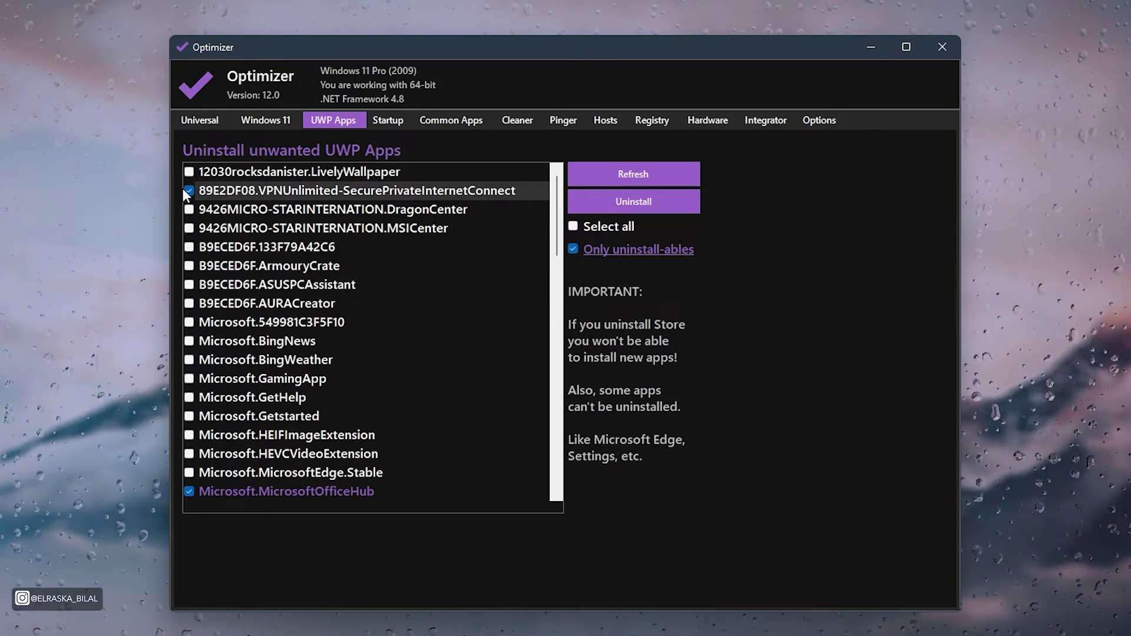
{"action": "left_click", "coordinate": [596, 199]}
{"action": "left_click", "coordinate": [618, 396]}
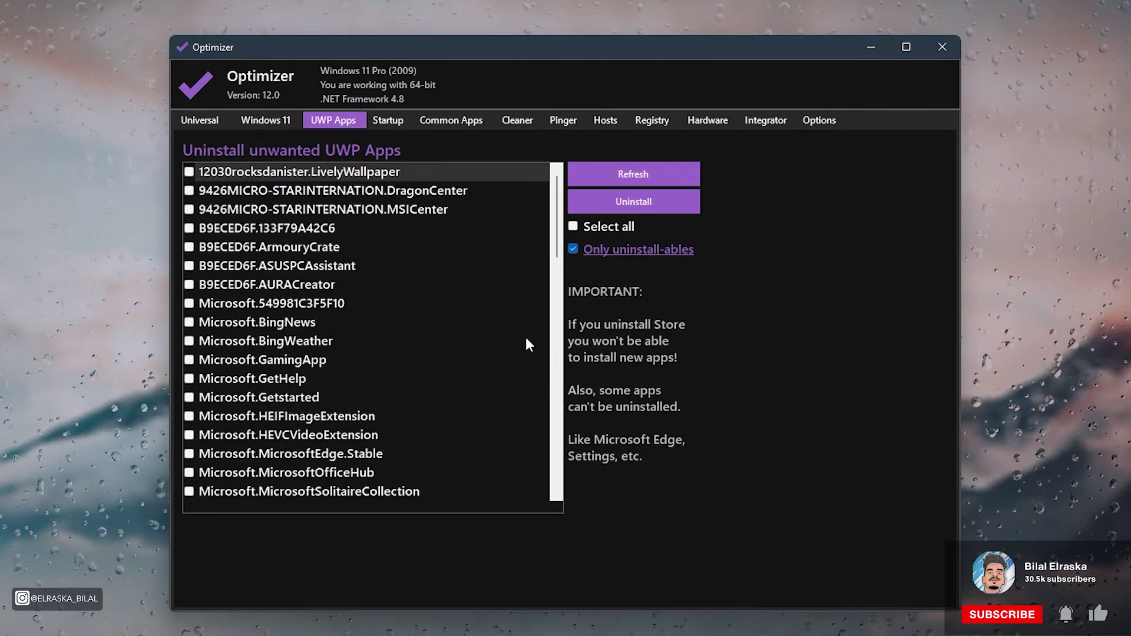
{"action": "scroll", "coordinate": [519, 339], "scroll_direction": "down", "scroll_amount": 4}
{"action": "scroll", "coordinate": [505, 339], "scroll_direction": "down", "scroll_amount": 12}
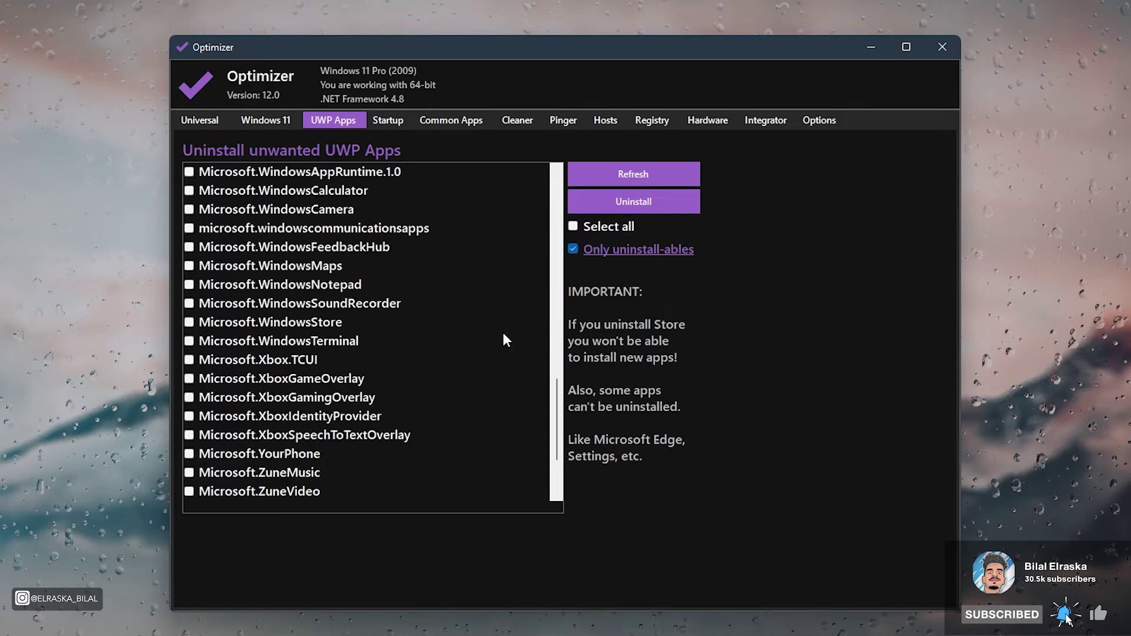
{"action": "scroll", "coordinate": [502, 340], "scroll_direction": "up", "scroll_amount": 1}
{"action": "scroll", "coordinate": [500, 340], "scroll_direction": "up", "scroll_amount": 11}
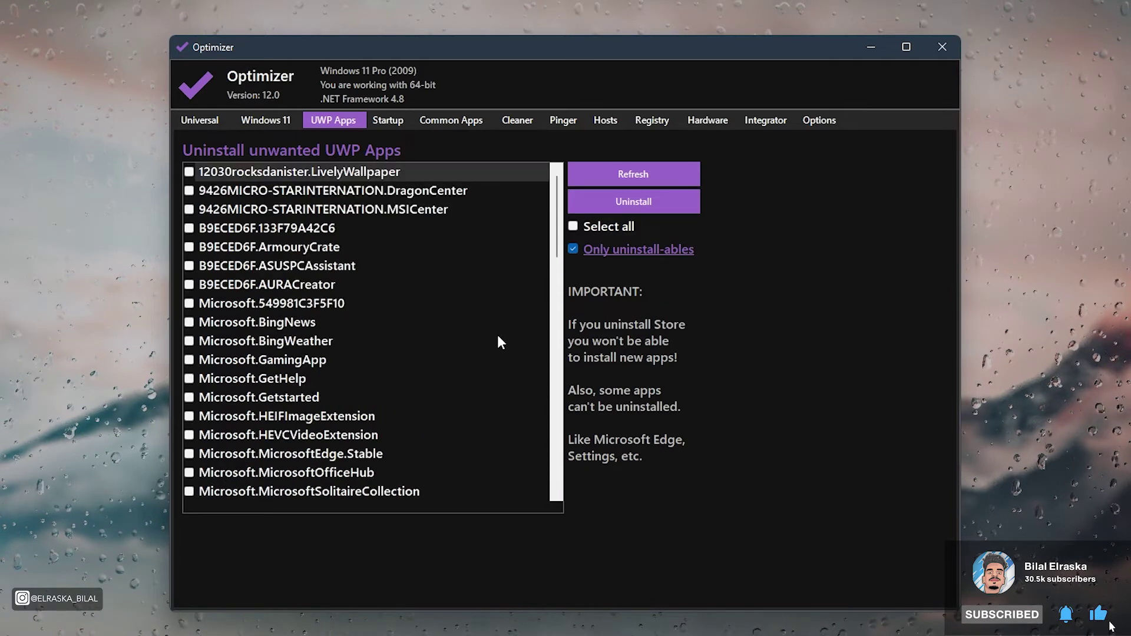
Delete OneDrive from the startup items and confirm the deletion
{"action": "left_click", "coordinate": [383, 121]}
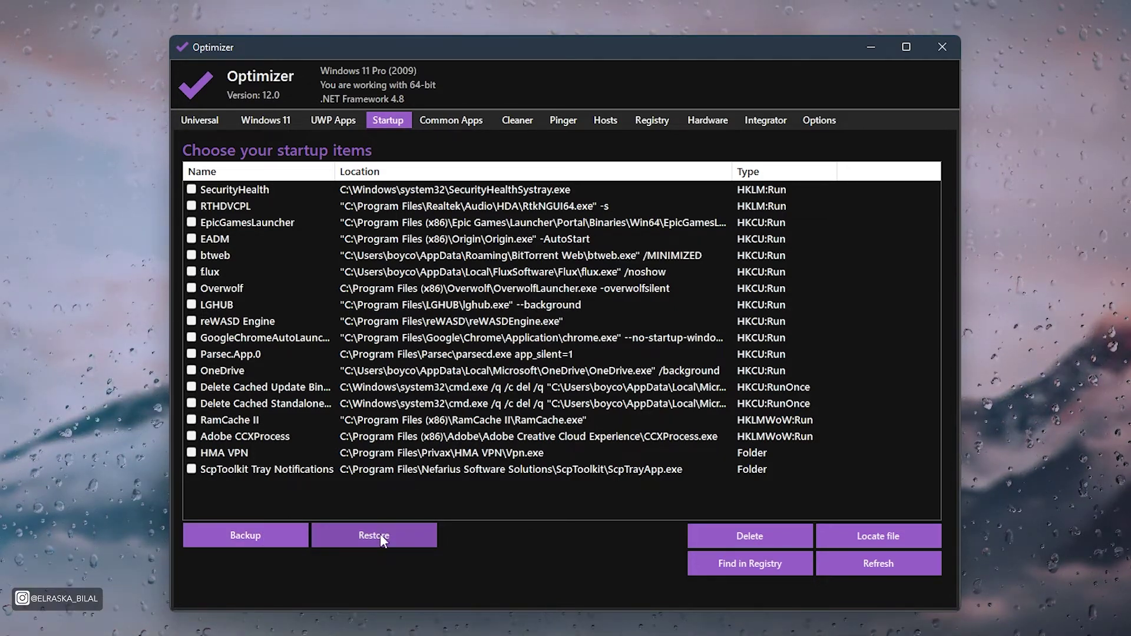
{"action": "left_click", "coordinate": [191, 371]}
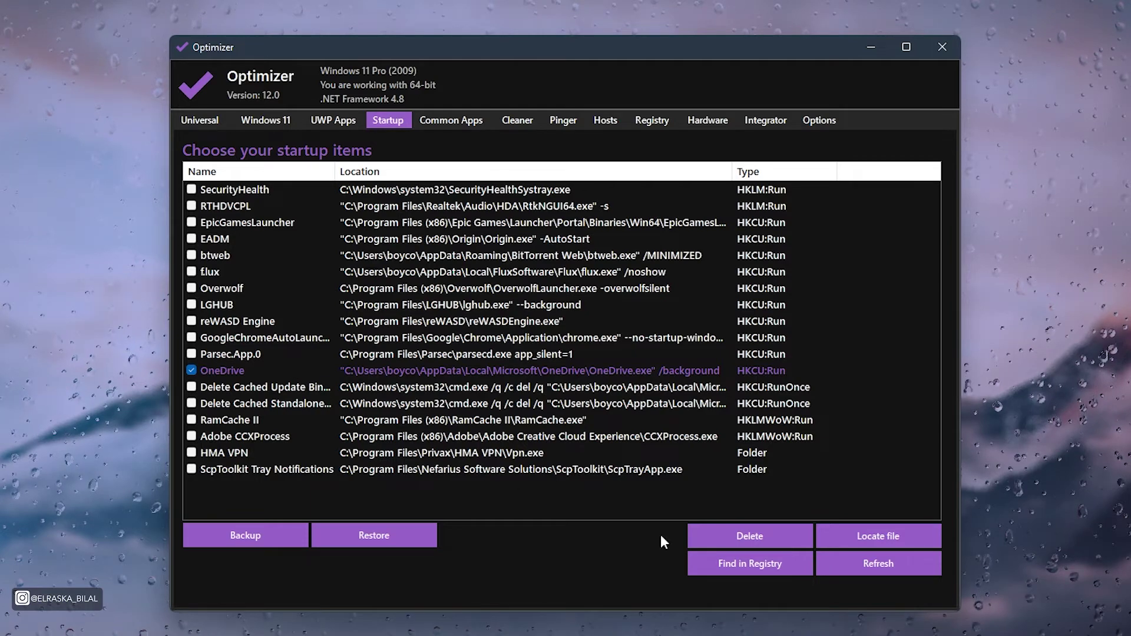
{"action": "left_click", "coordinate": [744, 536]}
{"action": "left_click", "coordinate": [607, 404]}
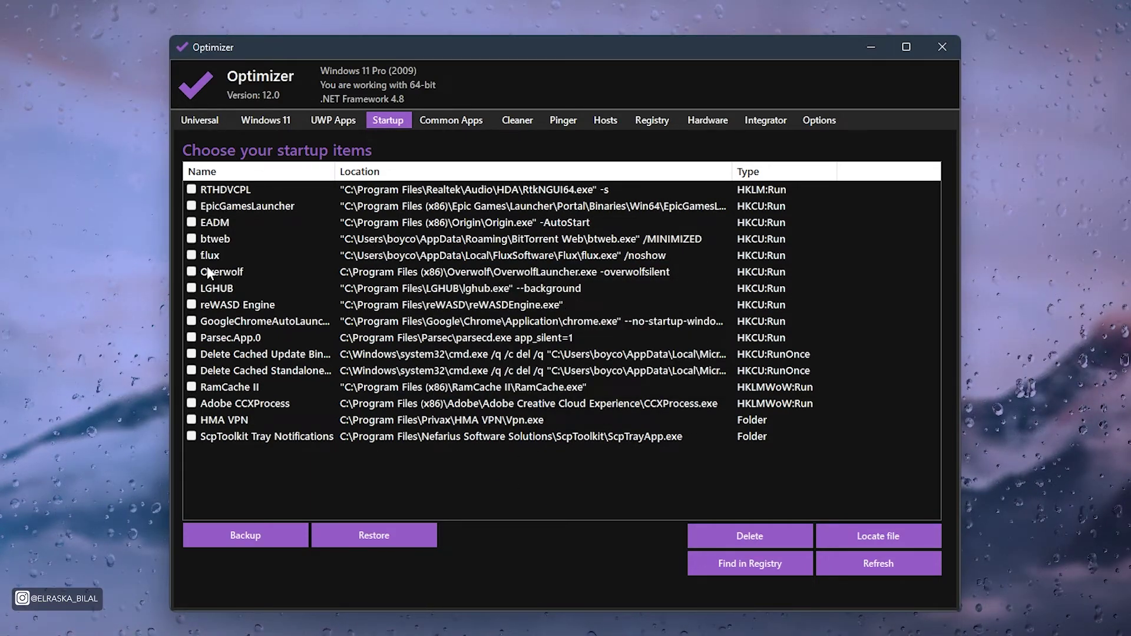
Delete HMA VPN from the startup items and confirm the deletion
{"action": "left_click", "coordinate": [191, 420]}
{"action": "left_click", "coordinate": [749, 536]}
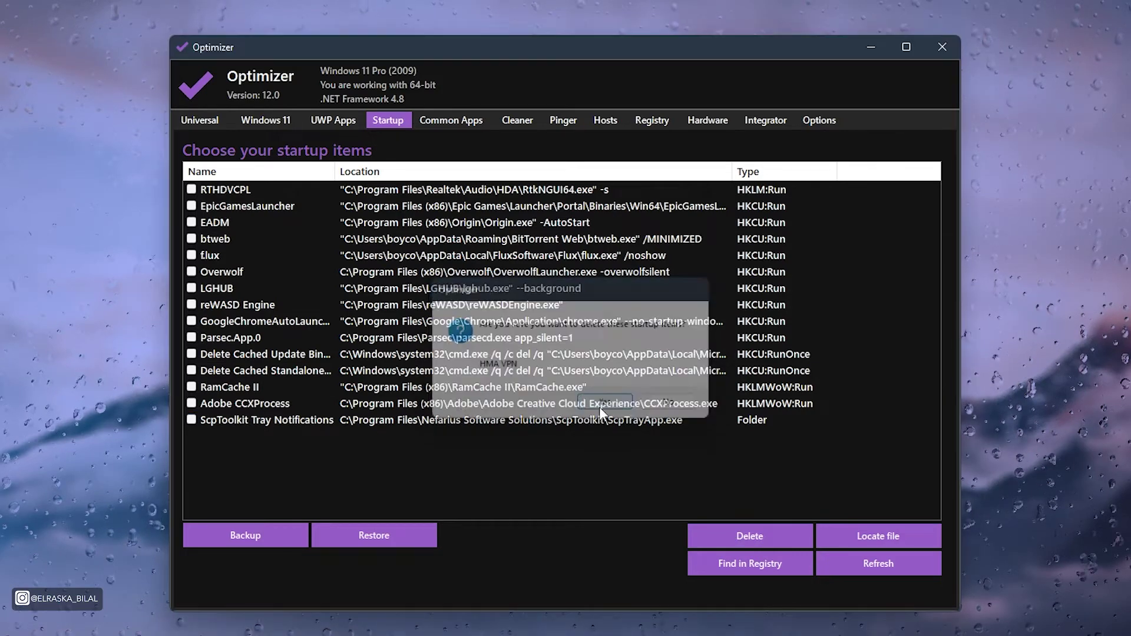
{"action": "left_click", "coordinate": [606, 404]}
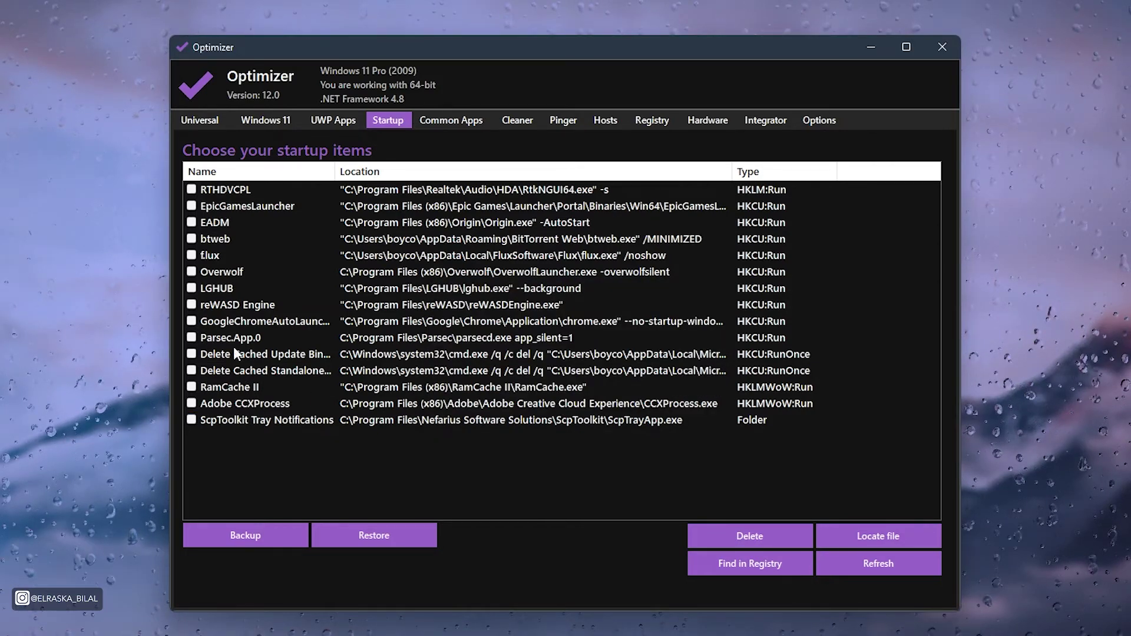
Delete reWASD Engine from the startup items and confirm the deletion
{"action": "left_click", "coordinate": [229, 308]}
{"action": "left_click", "coordinate": [749, 536]}
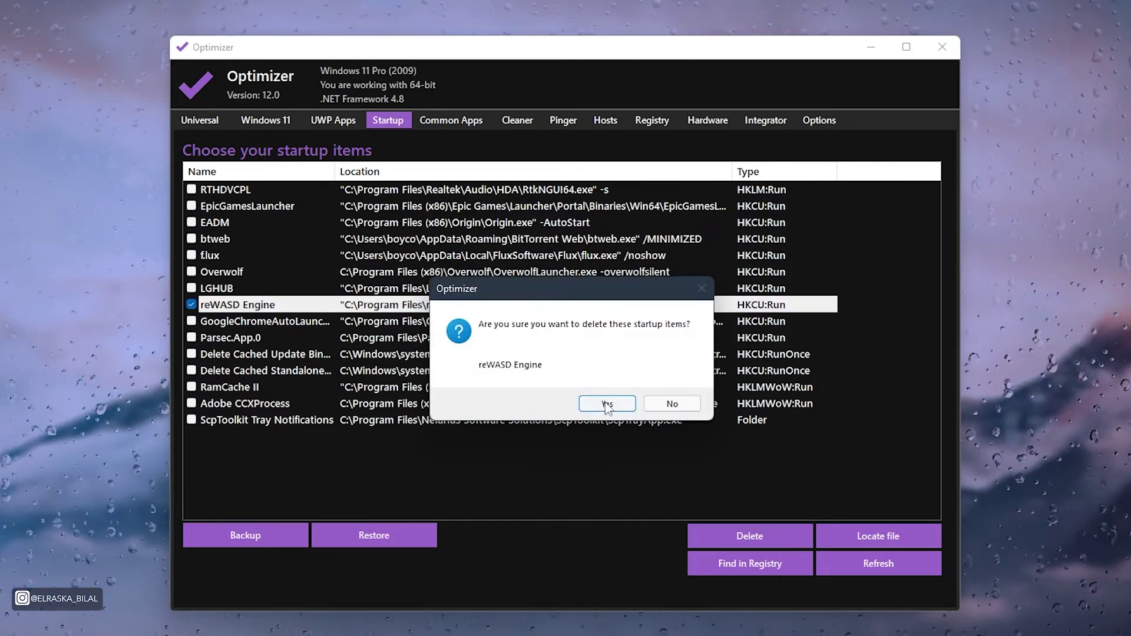
{"action": "left_click", "coordinate": [607, 404]}
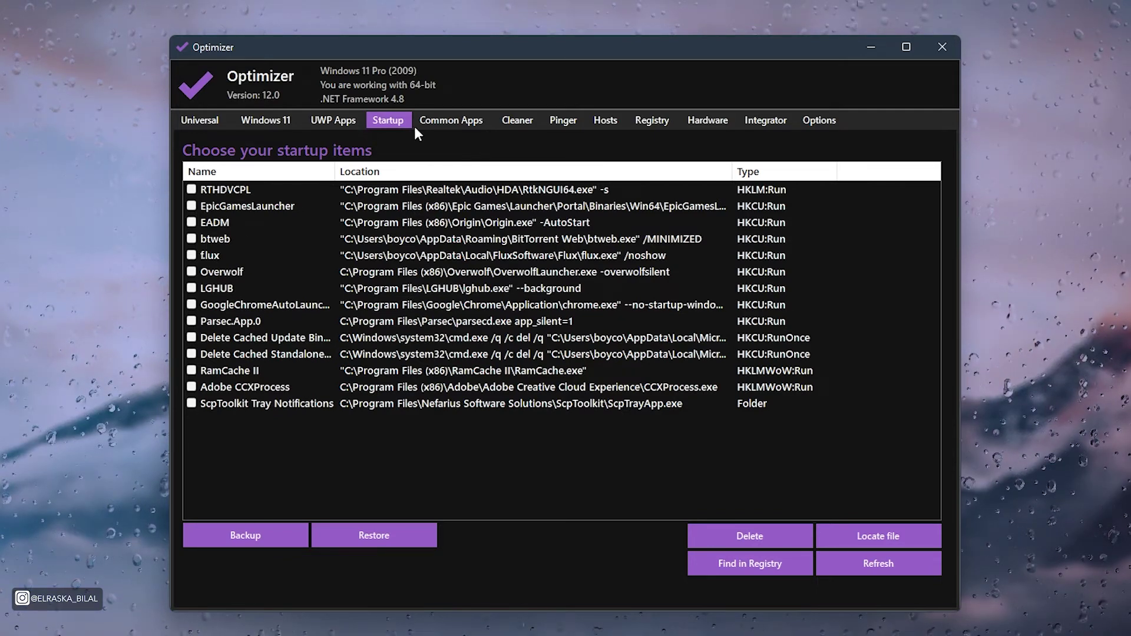
Look through the common apps offered for download in all four categories and the folder choices for saving downloads
{"action": "left_click", "coordinate": [437, 118]}
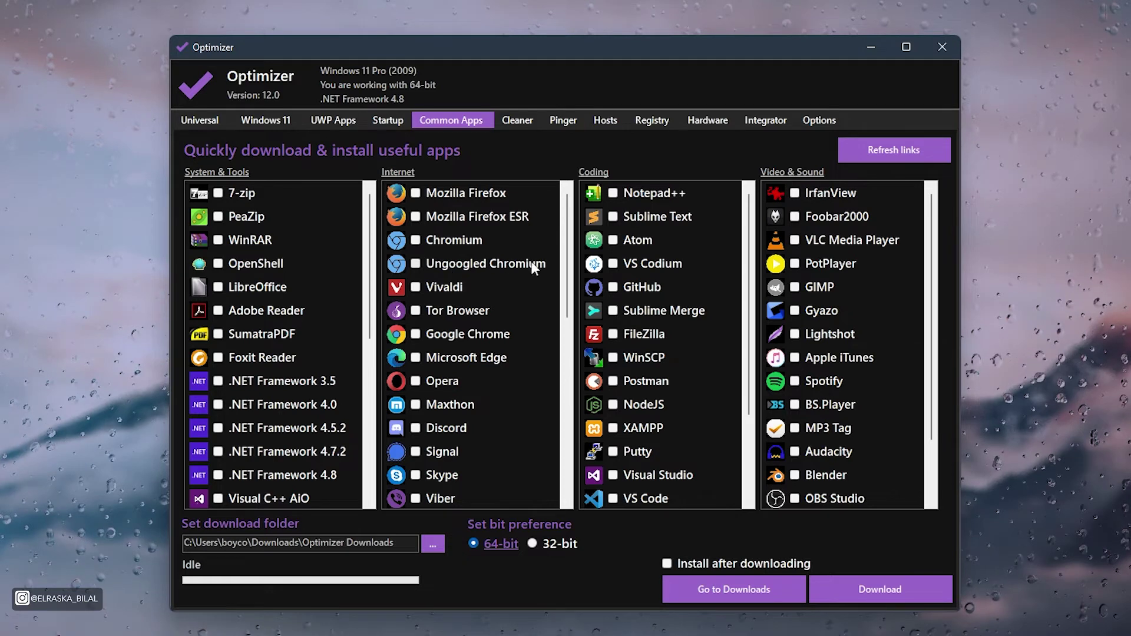
{"action": "scroll", "coordinate": [795, 305], "scroll_direction": "down", "scroll_amount": 1}
{"action": "scroll", "coordinate": [648, 316], "scroll_direction": "down", "scroll_amount": 2}
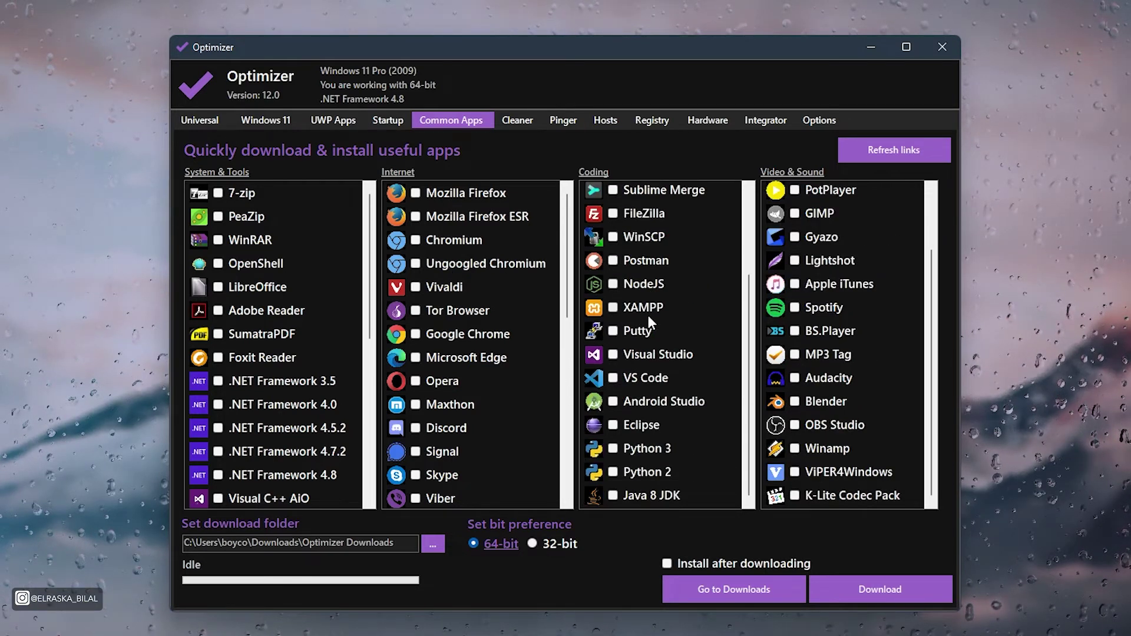
{"action": "scroll", "coordinate": [469, 403], "scroll_direction": "down", "scroll_amount": 7}
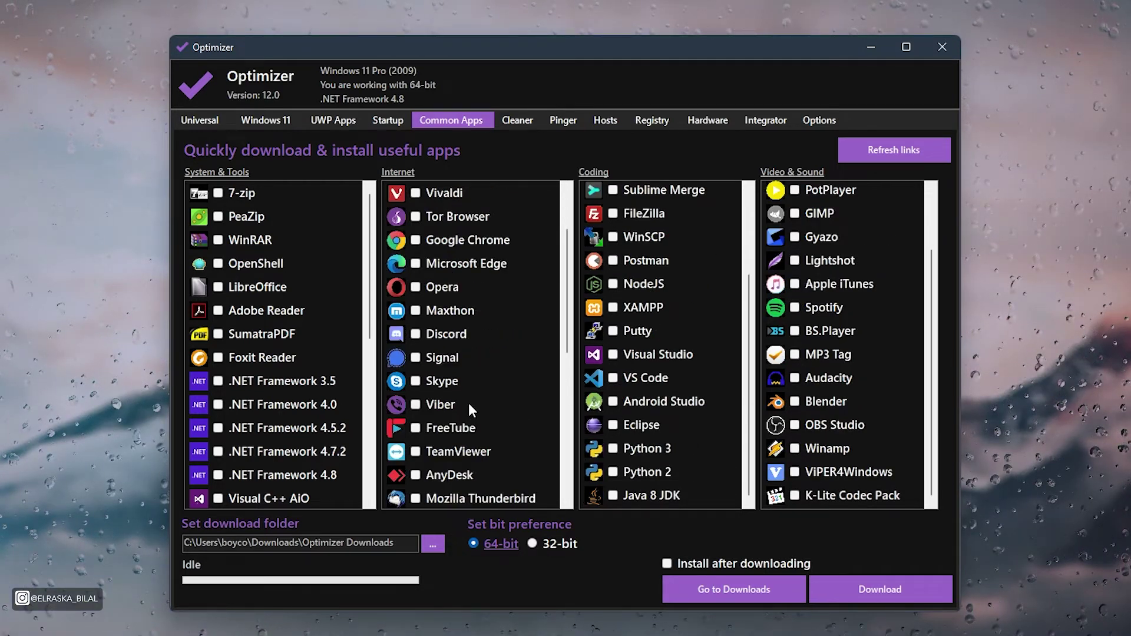
{"action": "scroll", "coordinate": [285, 391], "scroll_direction": "down", "scroll_amount": 7}
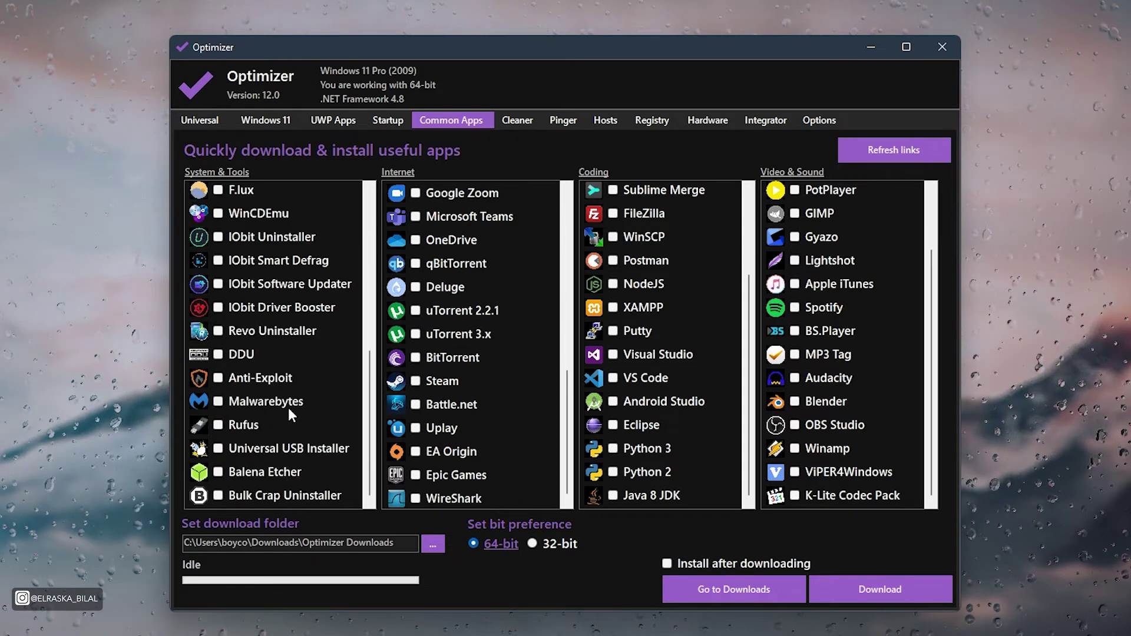
{"action": "left_click", "coordinate": [440, 543]}
{"action": "scroll", "coordinate": [527, 396], "scroll_direction": "down", "scroll_amount": 2}
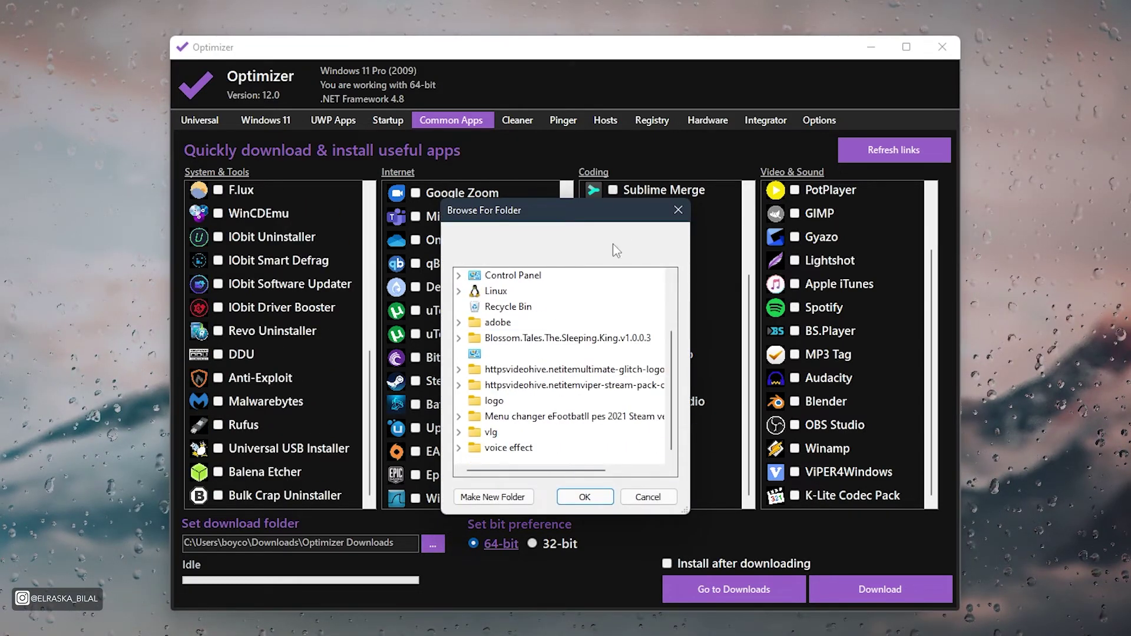
{"action": "left_click", "coordinate": [677, 212]}
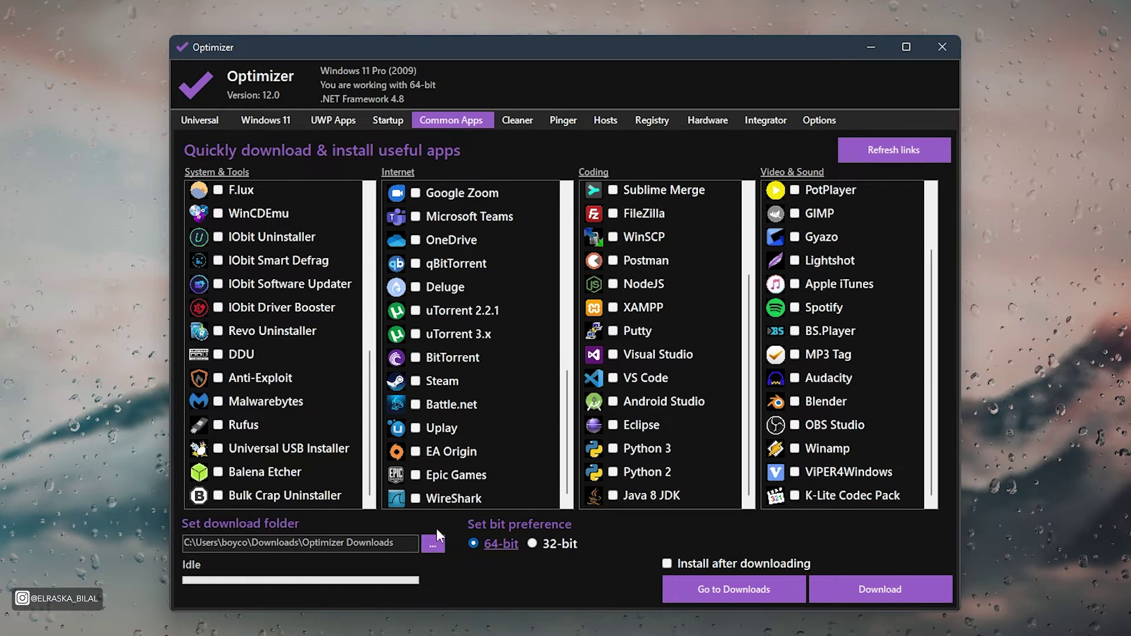
{"action": "scroll", "coordinate": [386, 276], "scroll_direction": "down", "scroll_amount": 1}
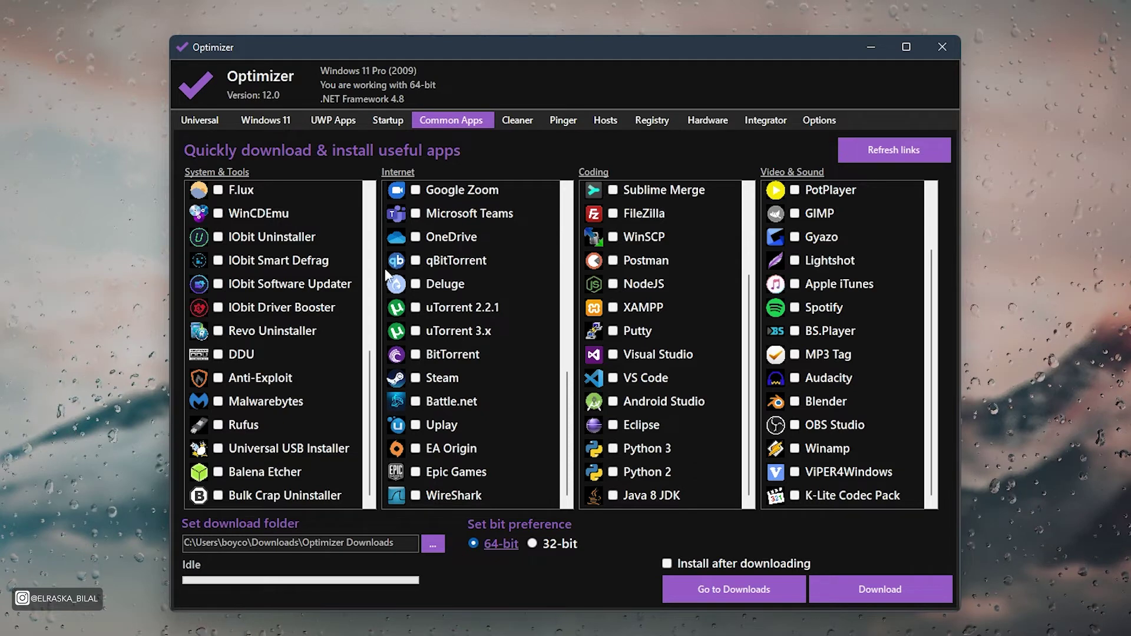
Clean temporary files, BSOD minidumps, error reports and the Recycle Bin from the system drive, accepting the previewed items
{"action": "left_click", "coordinate": [520, 121]}
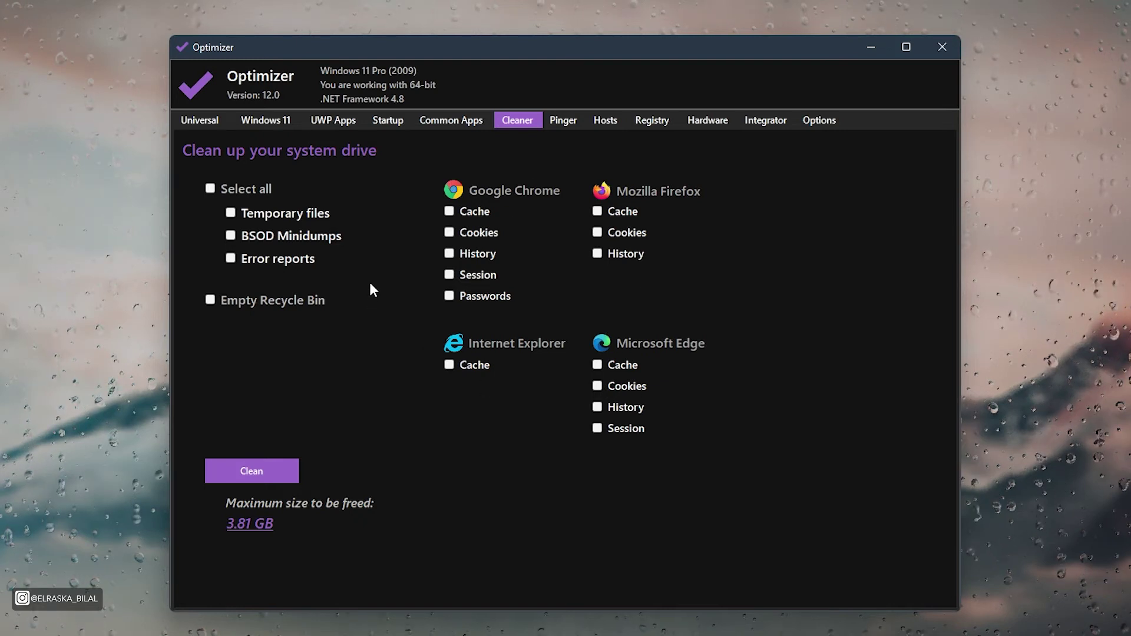
{"action": "left_click", "coordinate": [231, 213]}
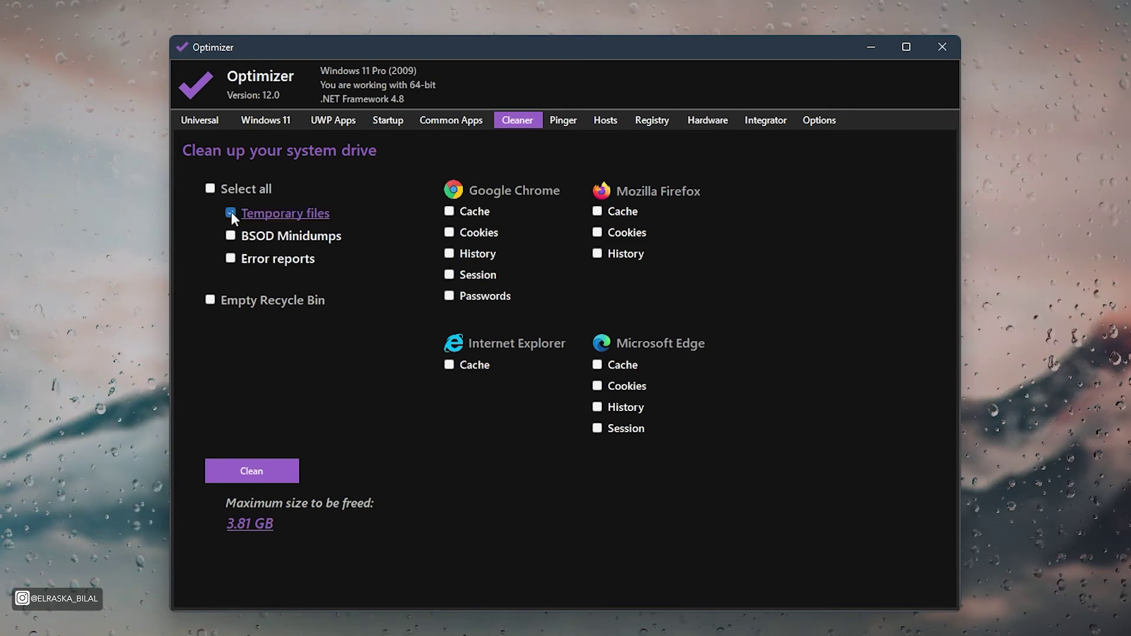
{"action": "left_click", "coordinate": [232, 258]}
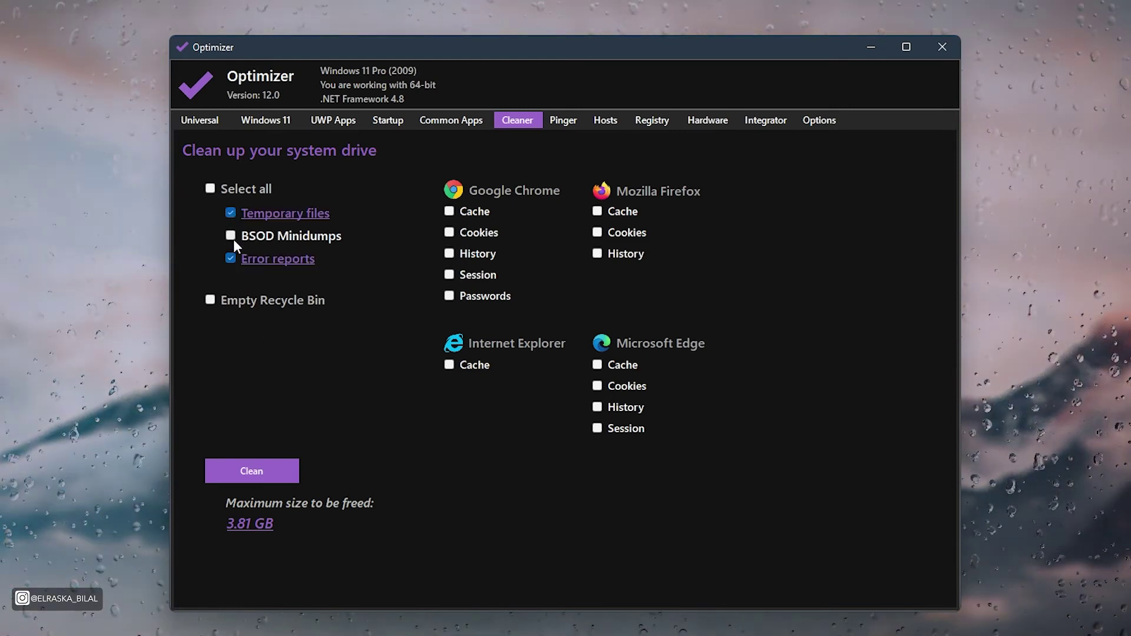
{"action": "left_click", "coordinate": [232, 236]}
{"action": "left_click", "coordinate": [211, 300]}
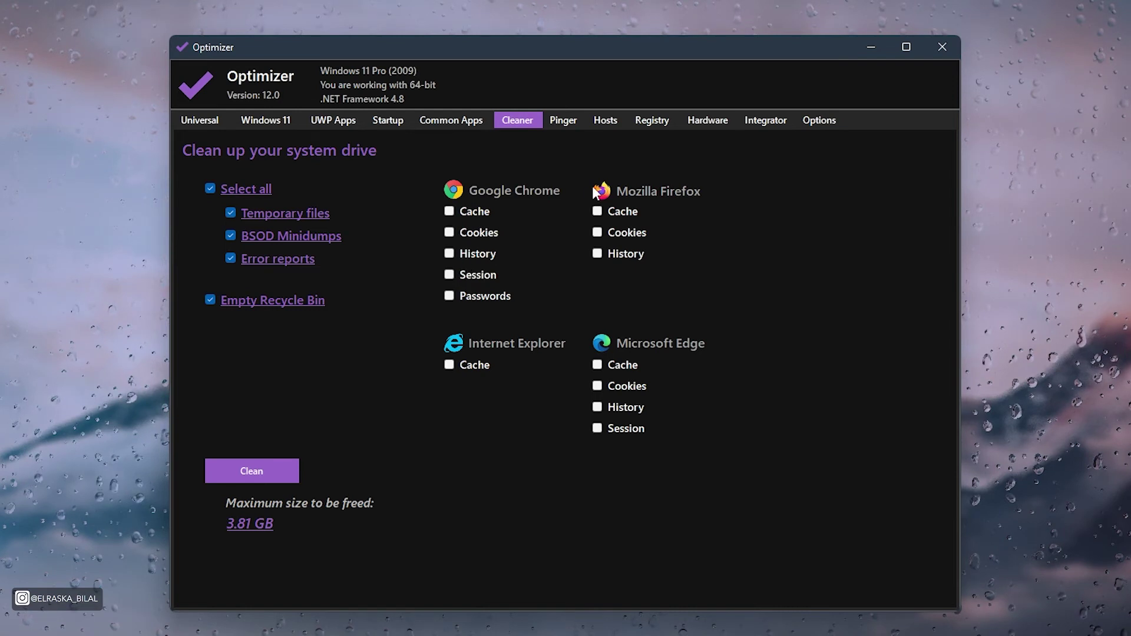
{"action": "left_click", "coordinate": [449, 365]}
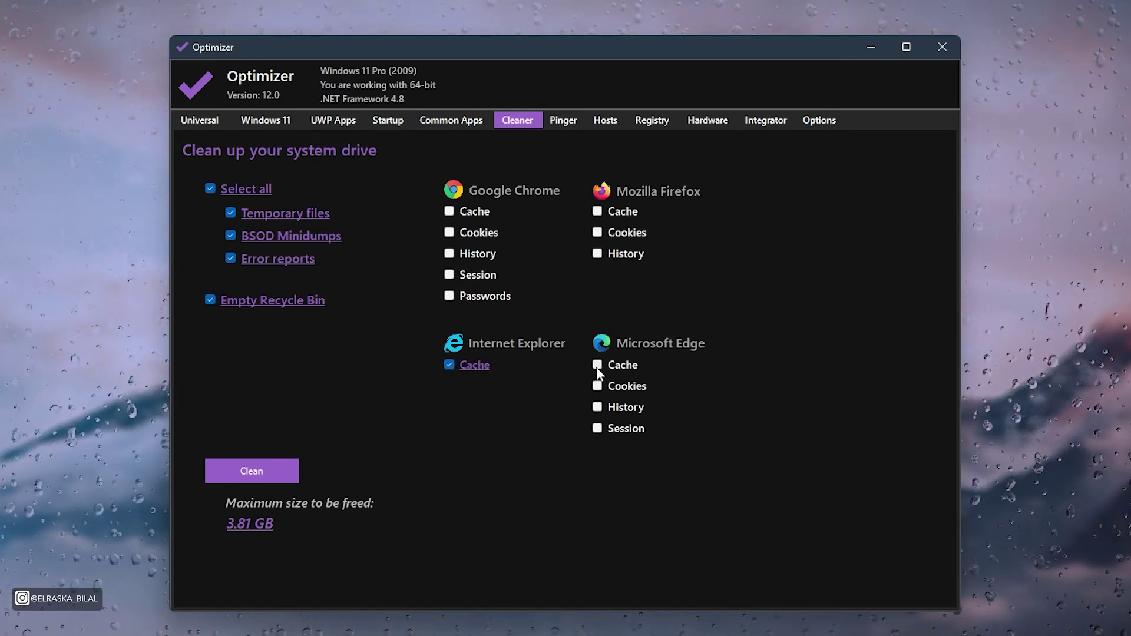
{"action": "left_click", "coordinate": [450, 364]}
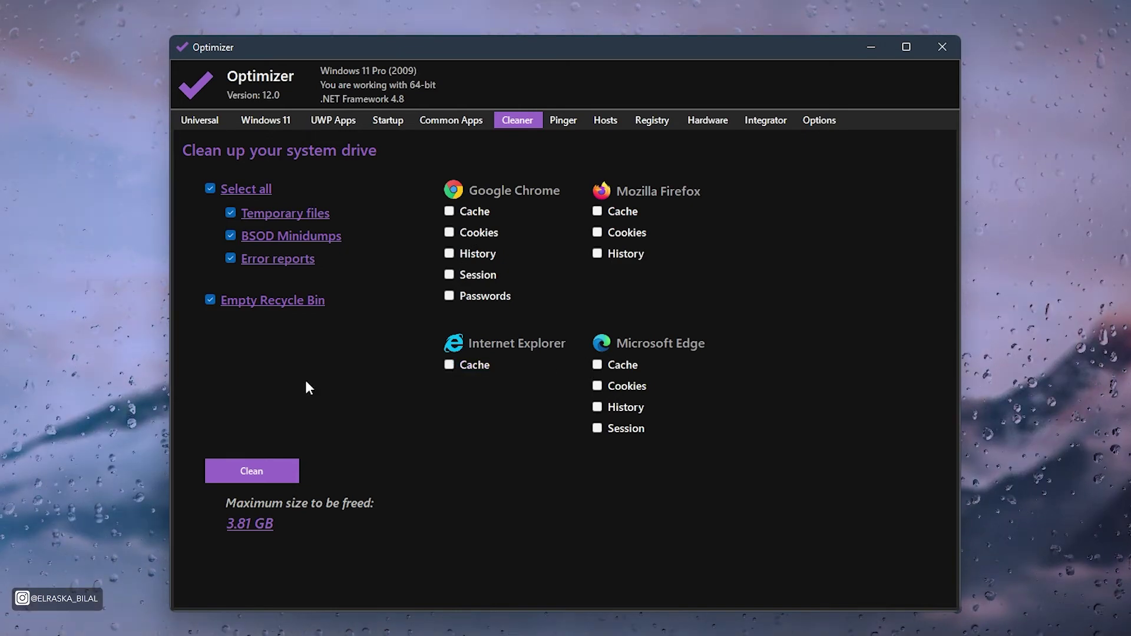
{"action": "left_click", "coordinate": [262, 471]}
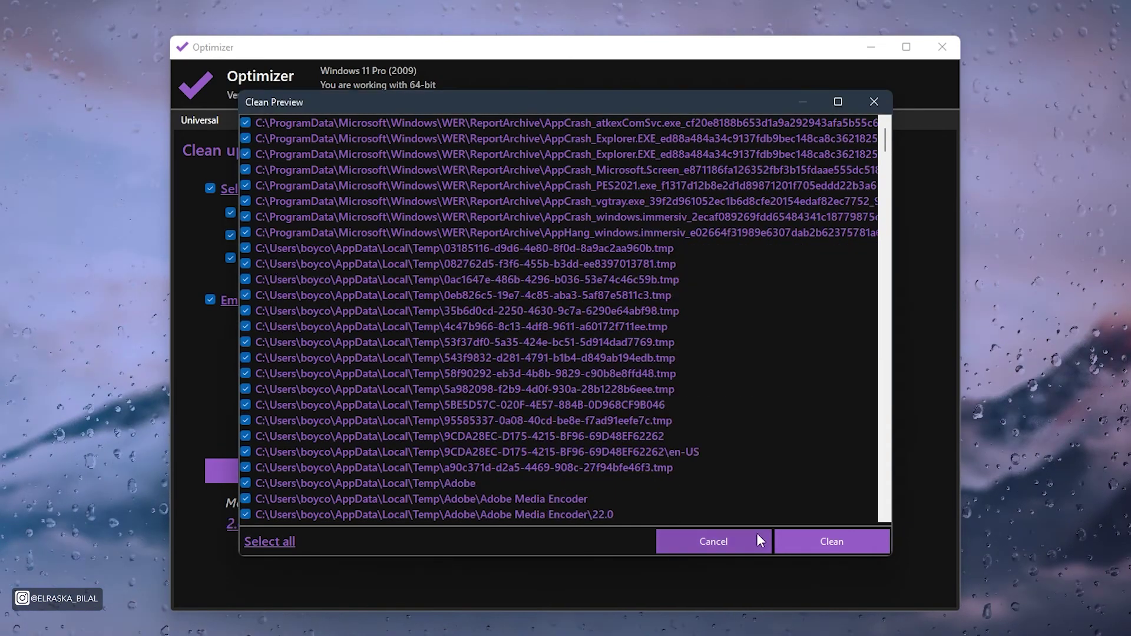
{"action": "left_click", "coordinate": [818, 540]}
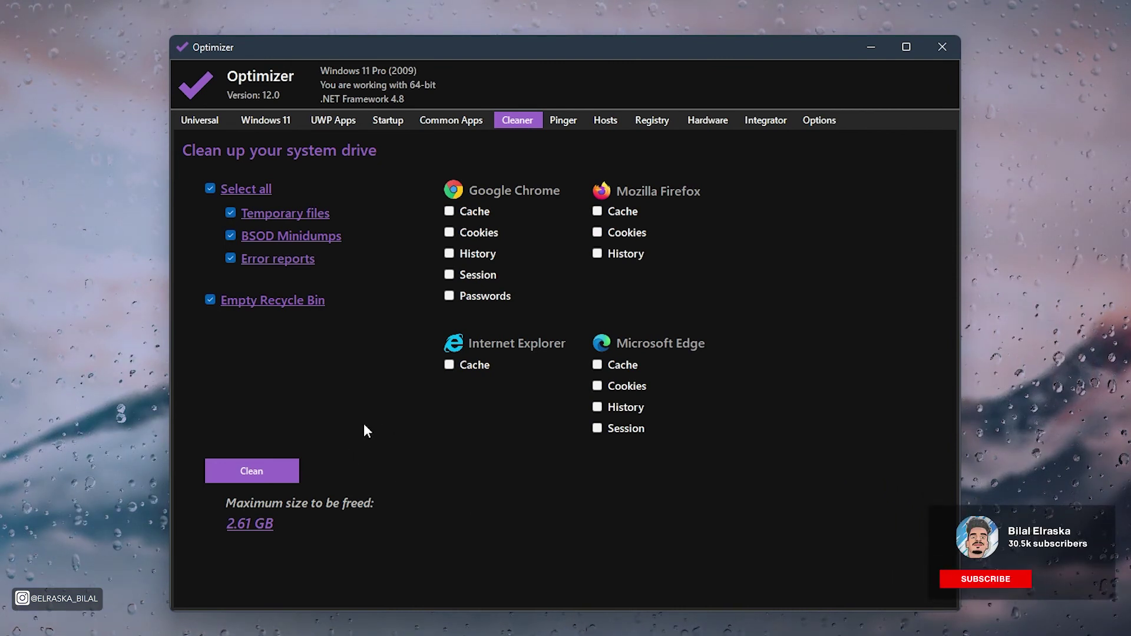
Examine the Pinger, Hosts, Registry, Hardware, Integrator and Options features, and review the Windows 11 and Universal tweaks
{"action": "left_click", "coordinate": [563, 122]}
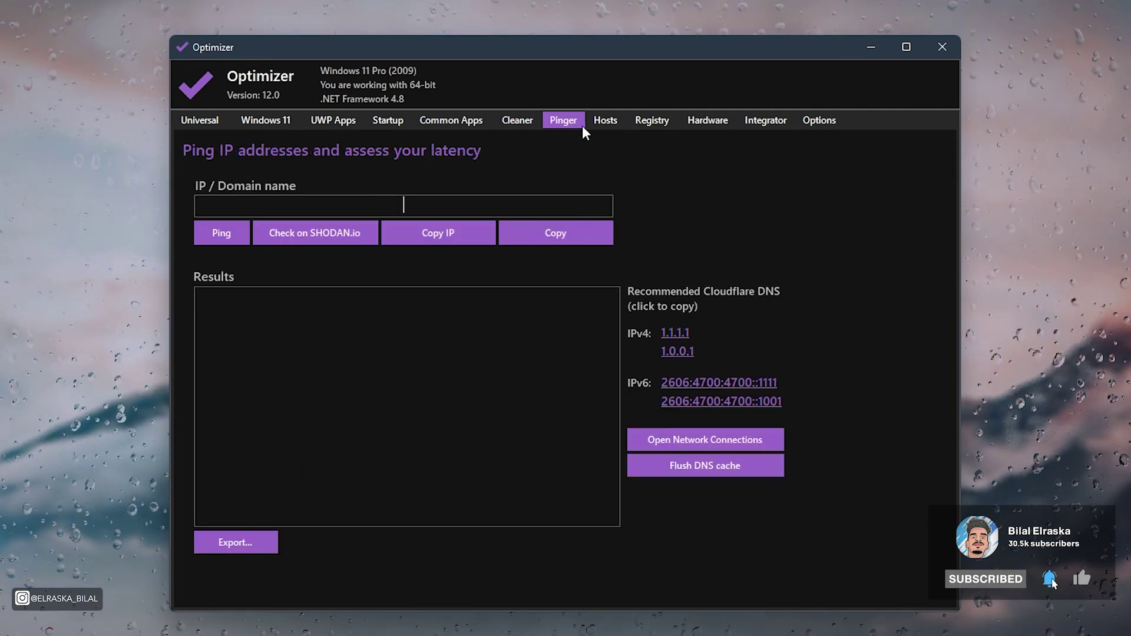
{"action": "left_click", "coordinate": [610, 123]}
{"action": "left_click", "coordinate": [656, 122]}
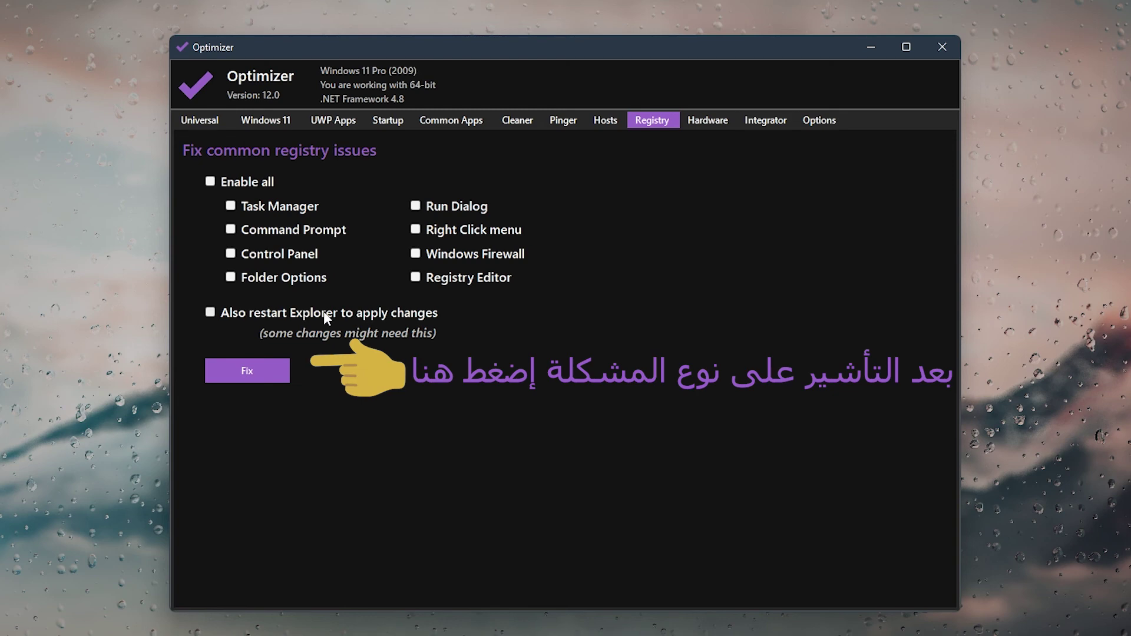
{"action": "left_click", "coordinate": [702, 121]}
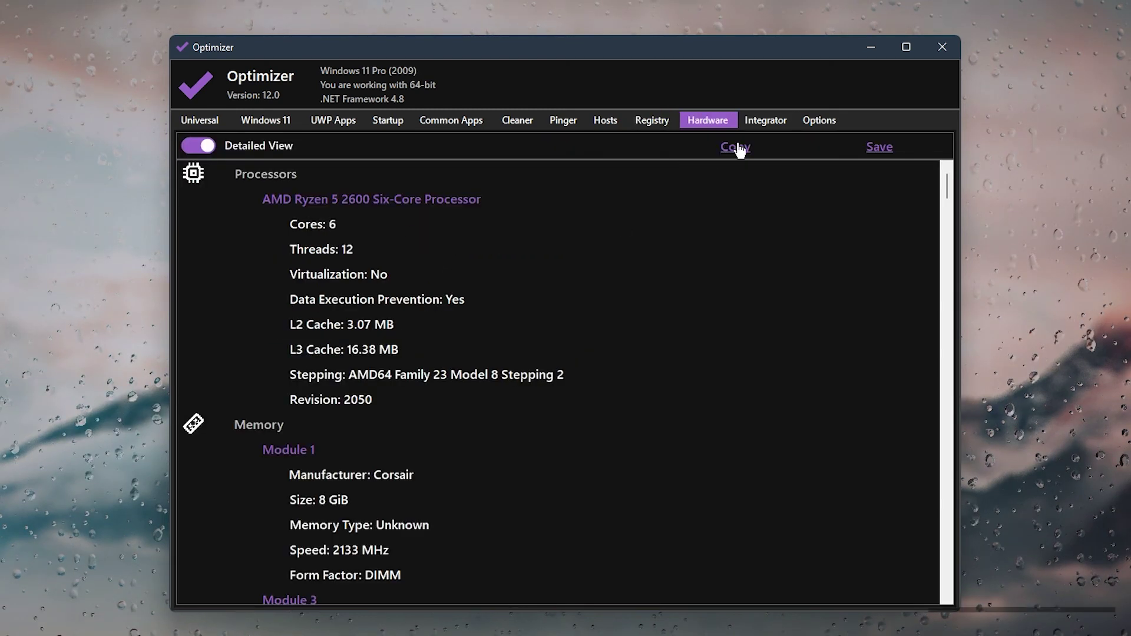
{"action": "left_click", "coordinate": [758, 123]}
{"action": "left_click", "coordinate": [824, 120]}
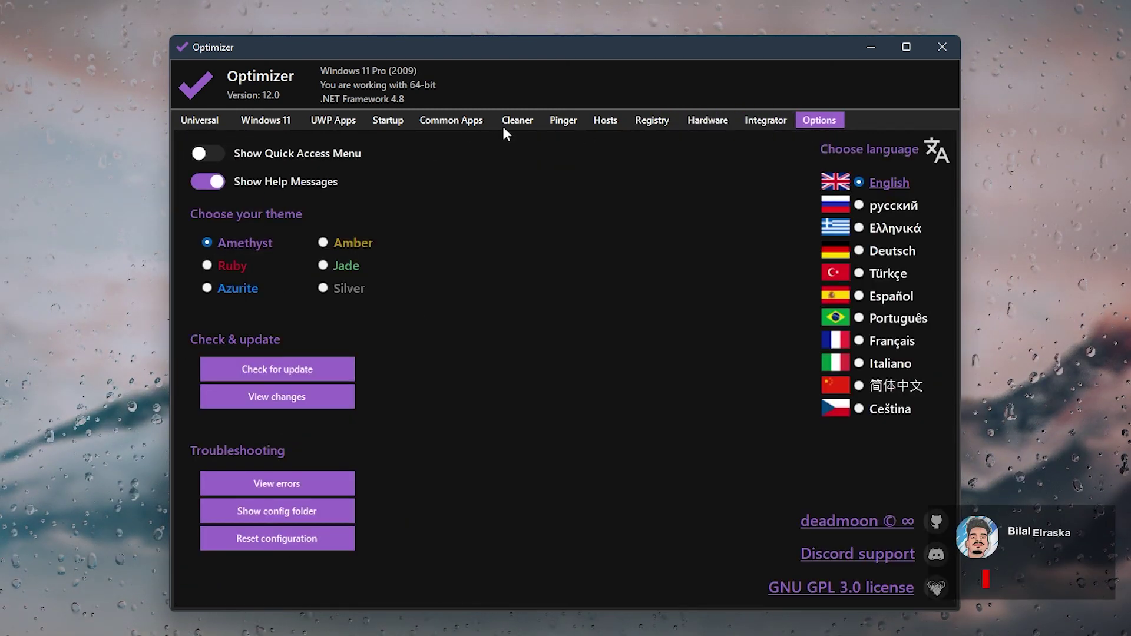
{"action": "left_click", "coordinate": [275, 121]}
{"action": "left_click", "coordinate": [207, 122]}
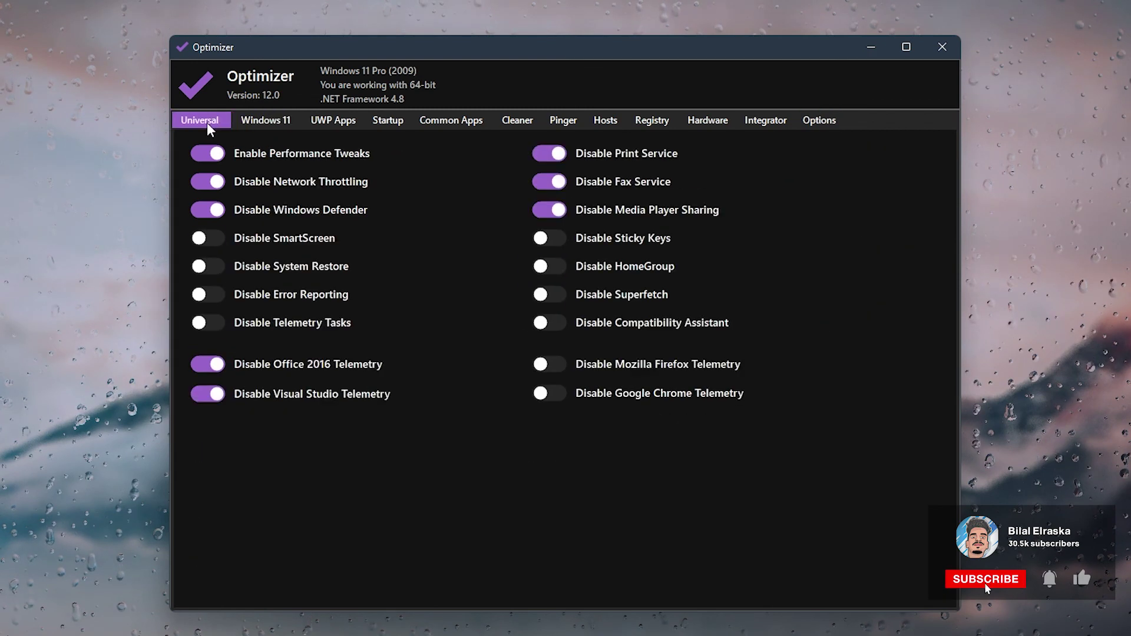